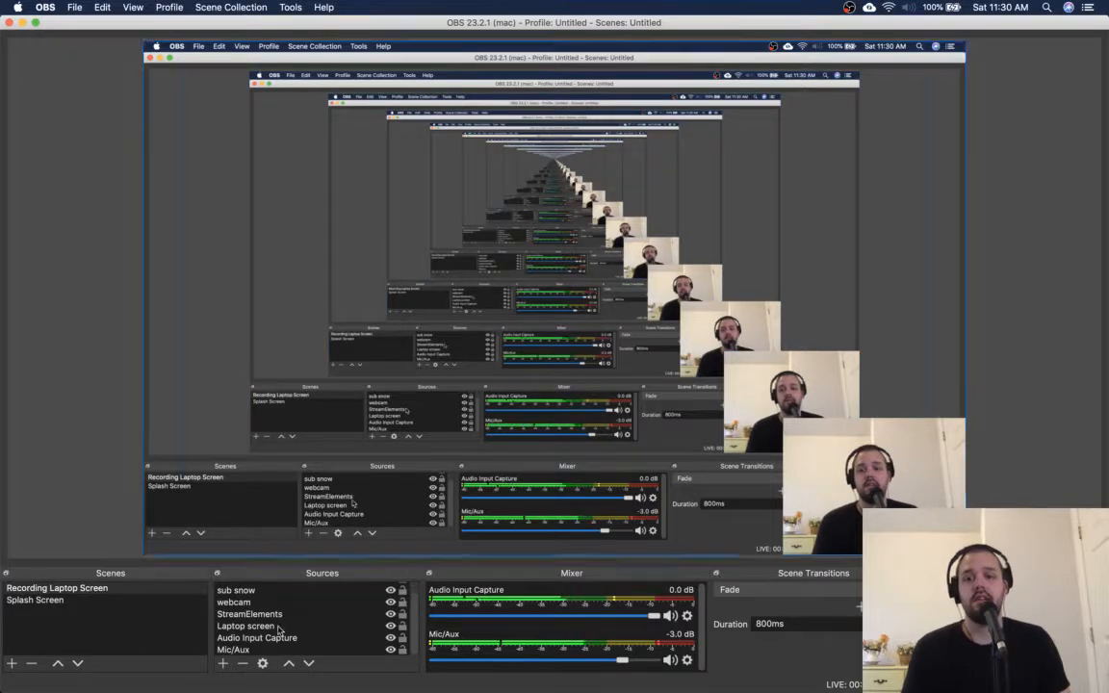
- Open the filters of the Mic/Aux source, review the audio filter list, and close it
{"action": "left_click", "coordinate": [241, 650]}
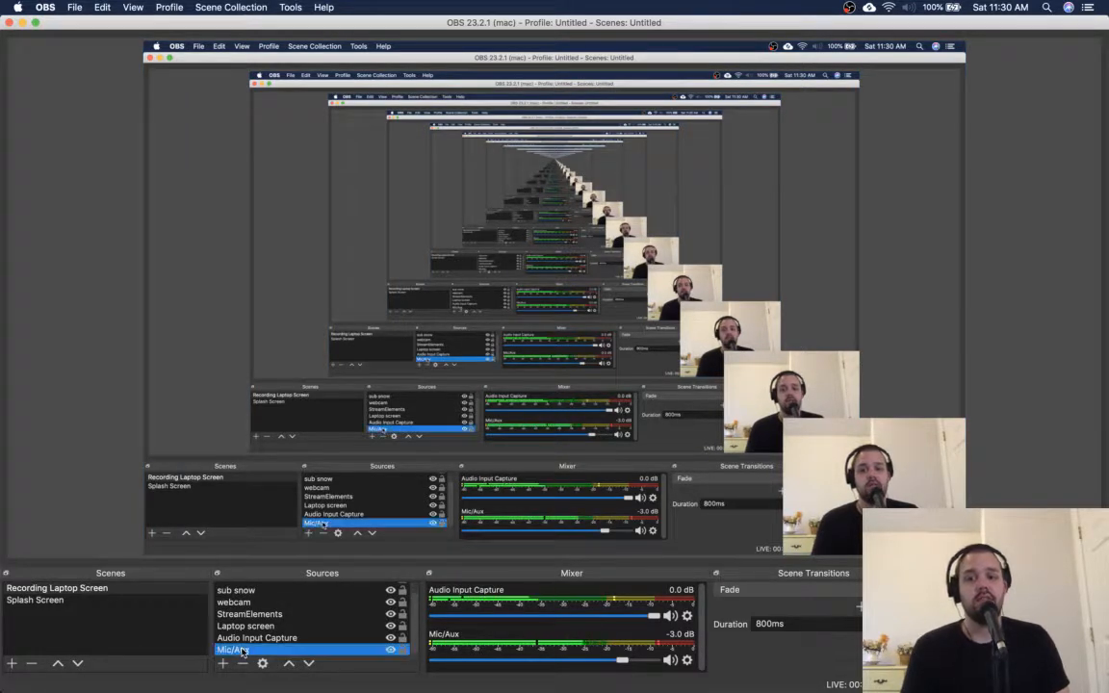
{"action": "right_click", "coordinate": [246, 651]}
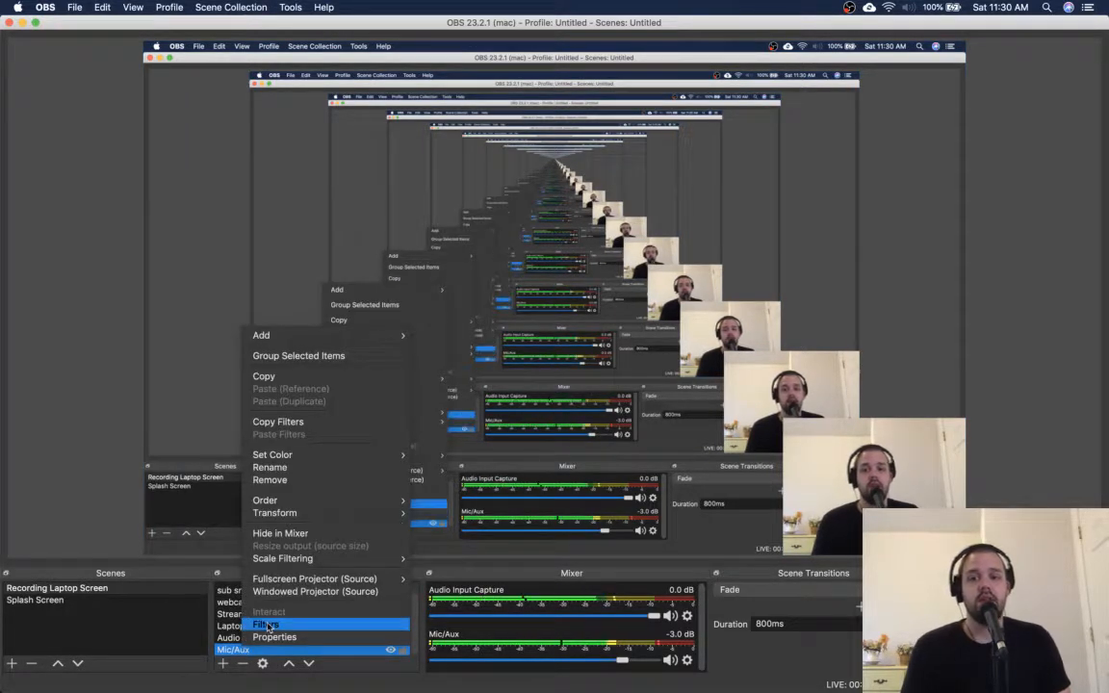
{"action": "left_click", "coordinate": [266, 624]}
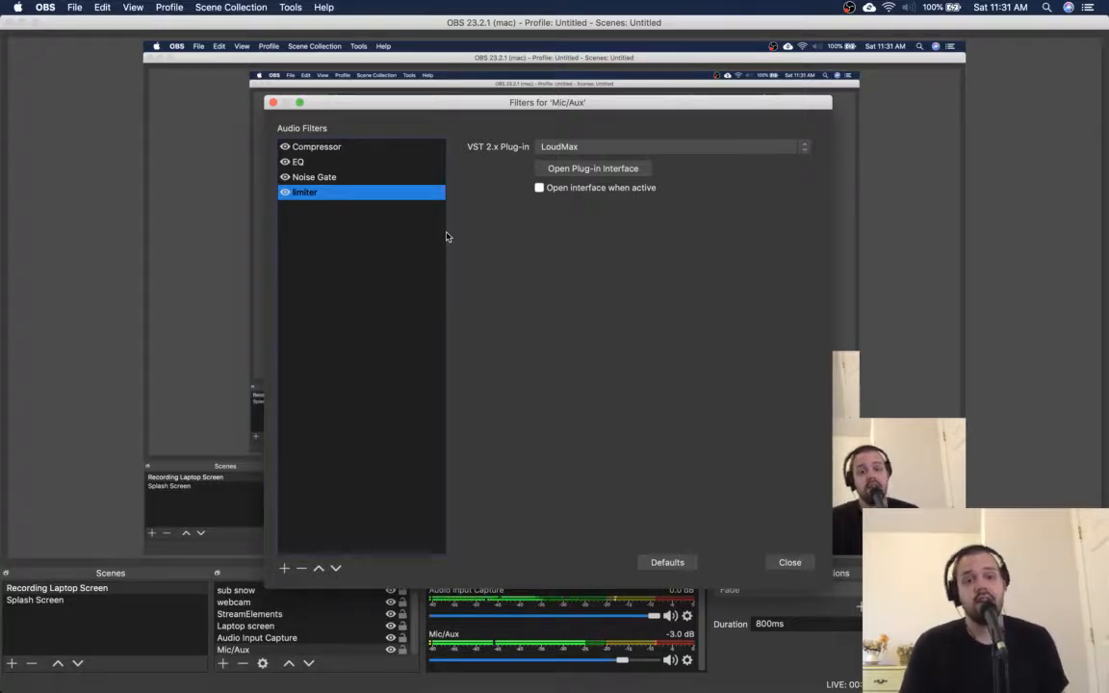
{"action": "left_click", "coordinate": [791, 561]}
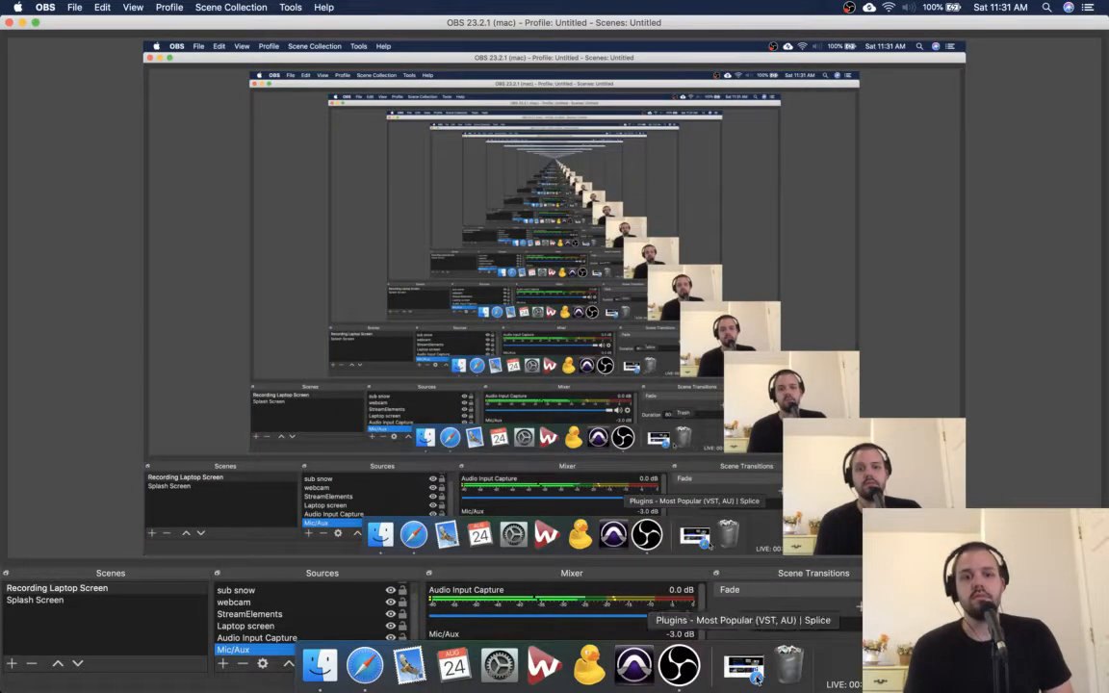
- Switch to the Splice plugins page in Safari and browse the Effects category
{"action": "left_click", "coordinate": [740, 673]}
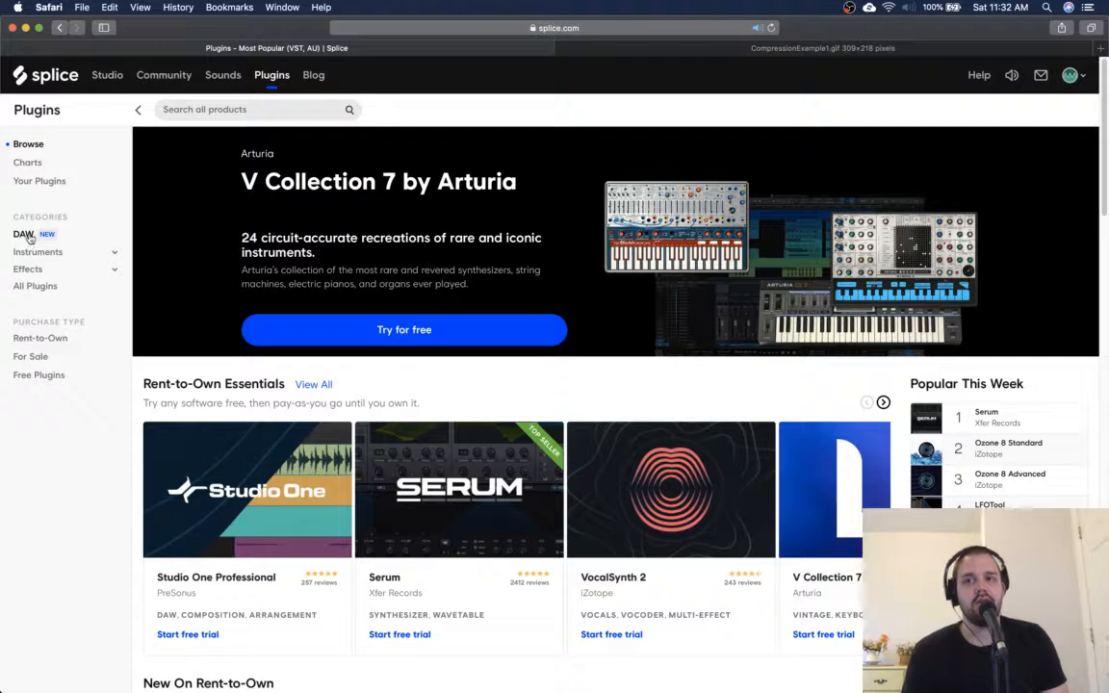
{"action": "left_click", "coordinate": [66, 272]}
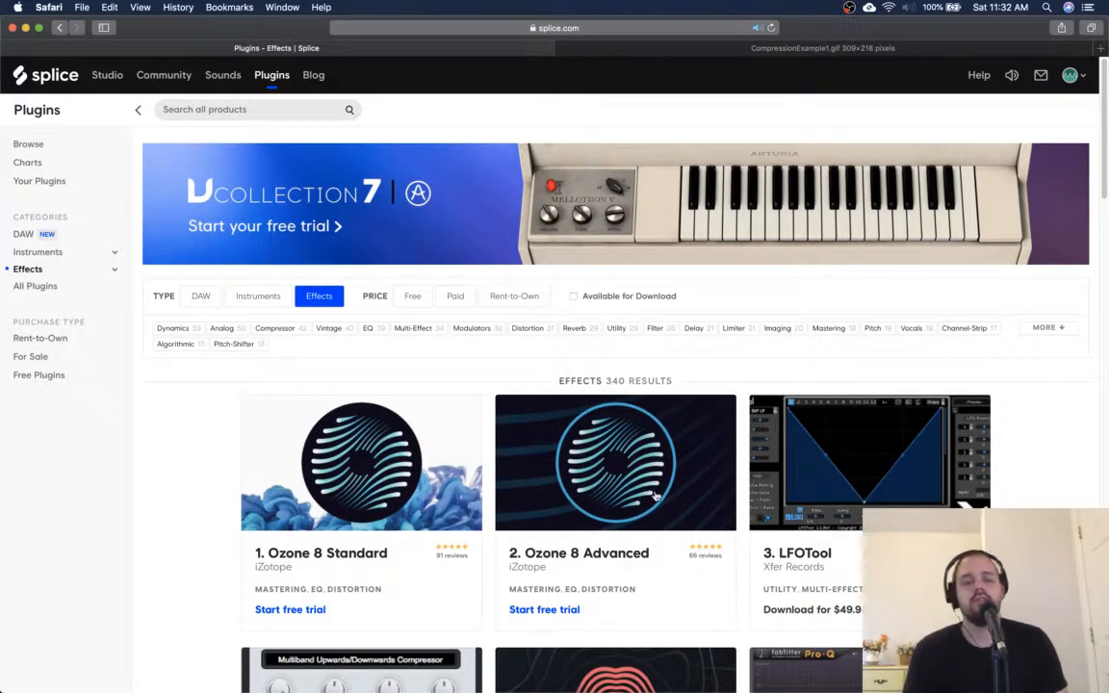
{"action": "scroll", "coordinate": [636, 481], "scroll_direction": "down", "scroll_amount": 3}
{"action": "scroll", "coordinate": [620, 459], "scroll_direction": "up", "scroll_amount": 2}
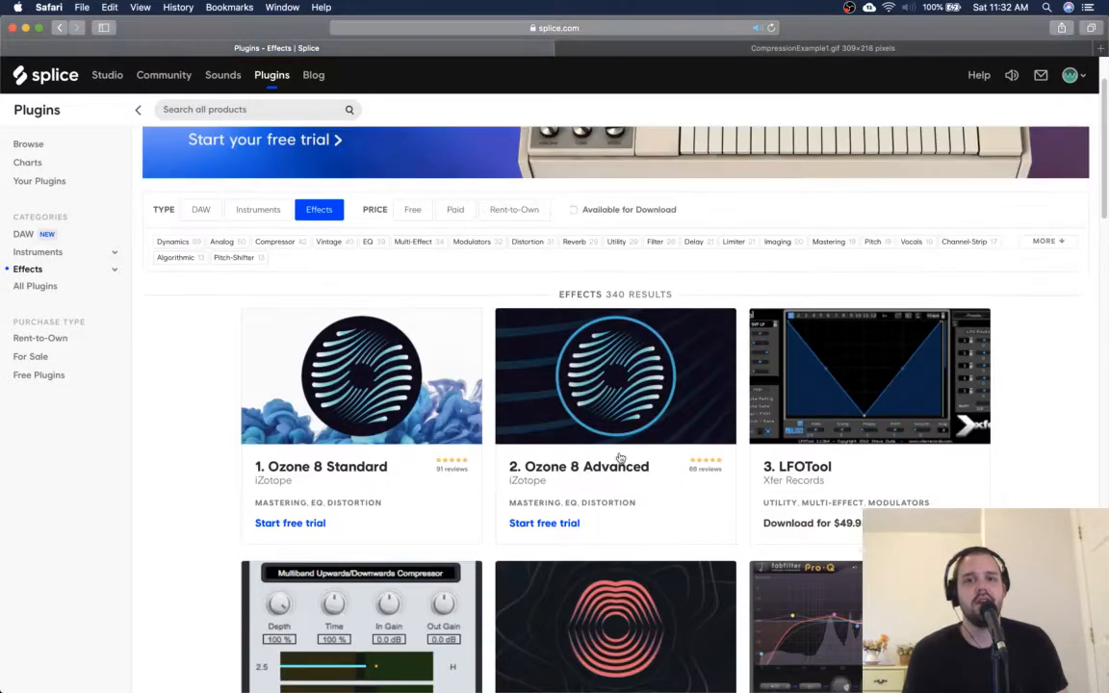
{"action": "scroll", "coordinate": [620, 458], "scroll_direction": "down", "scroll_amount": 5}
{"action": "scroll", "coordinate": [589, 446], "scroll_direction": "up", "scroll_amount": 6}
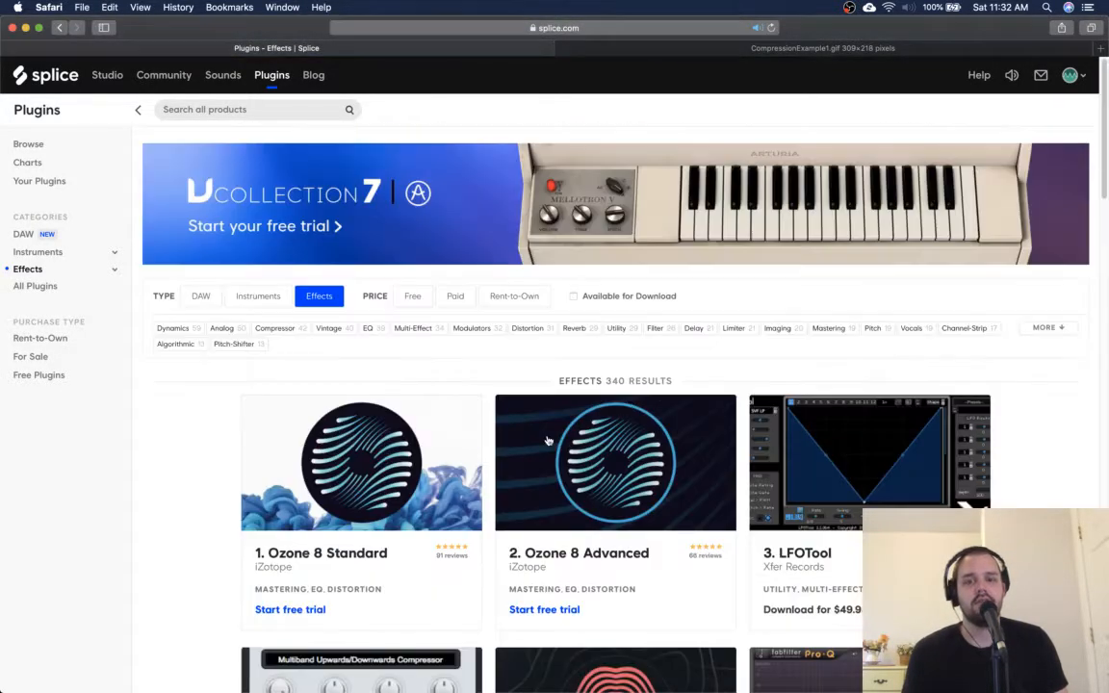
- Filter the effects to free EQ plugins available for download and open the Marvel GEQ product page
{"action": "left_click", "coordinate": [115, 270]}
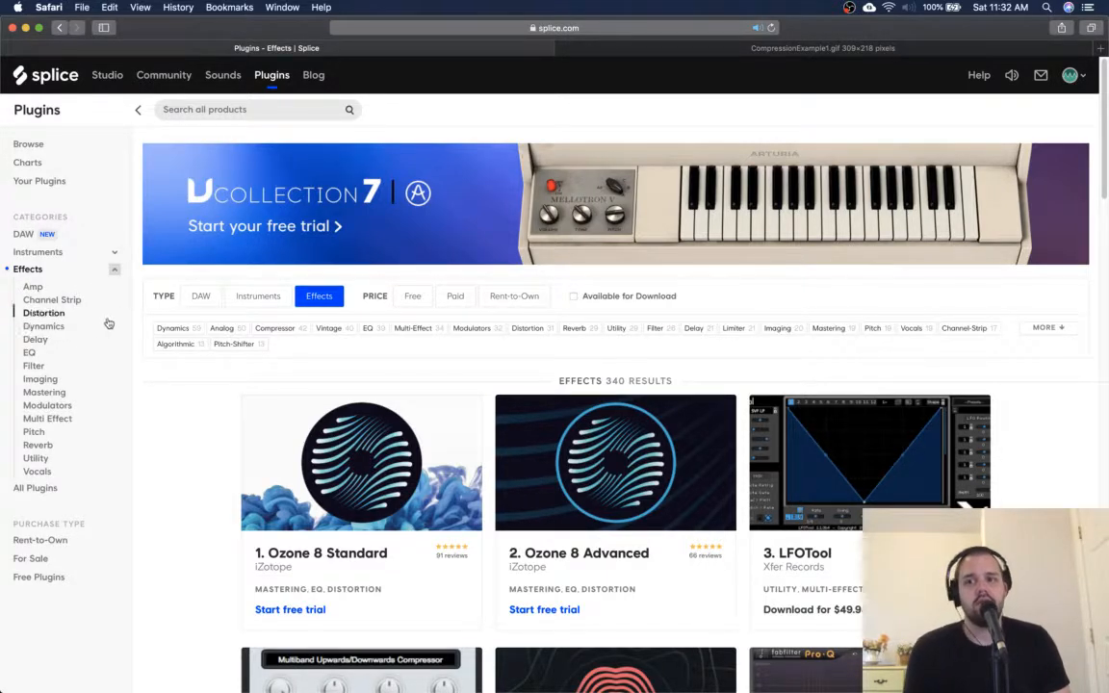
{"action": "left_click", "coordinate": [30, 352]}
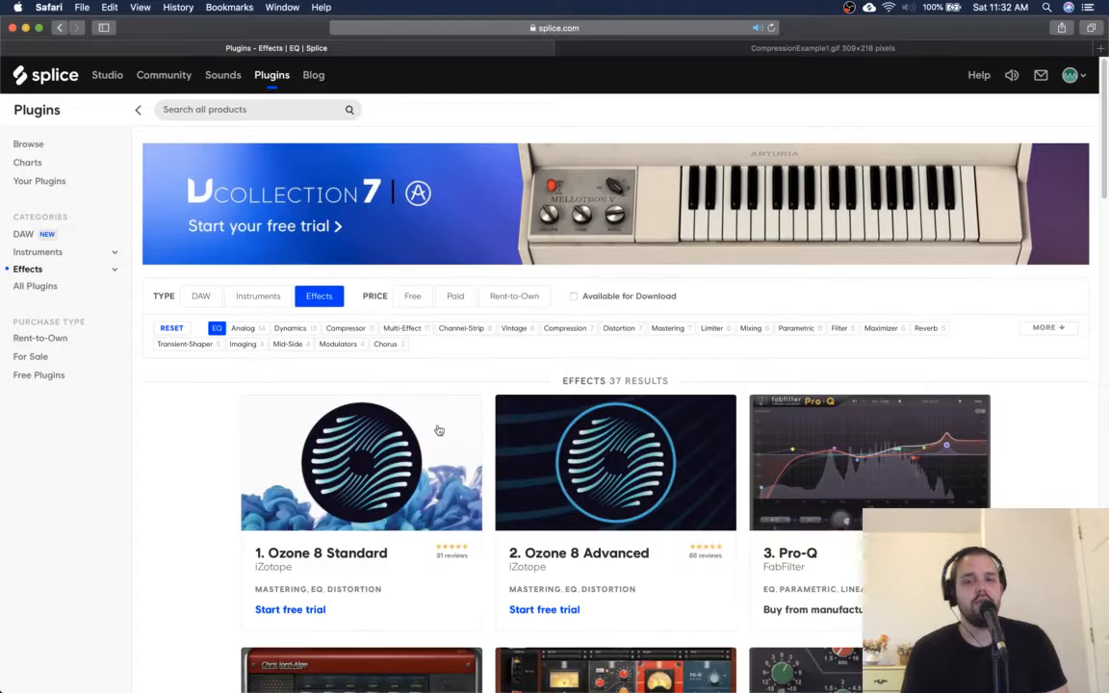
{"action": "scroll", "coordinate": [625, 501], "scroll_direction": "down", "scroll_amount": 2}
{"action": "scroll", "coordinate": [592, 496], "scroll_direction": "up", "scroll_amount": 2}
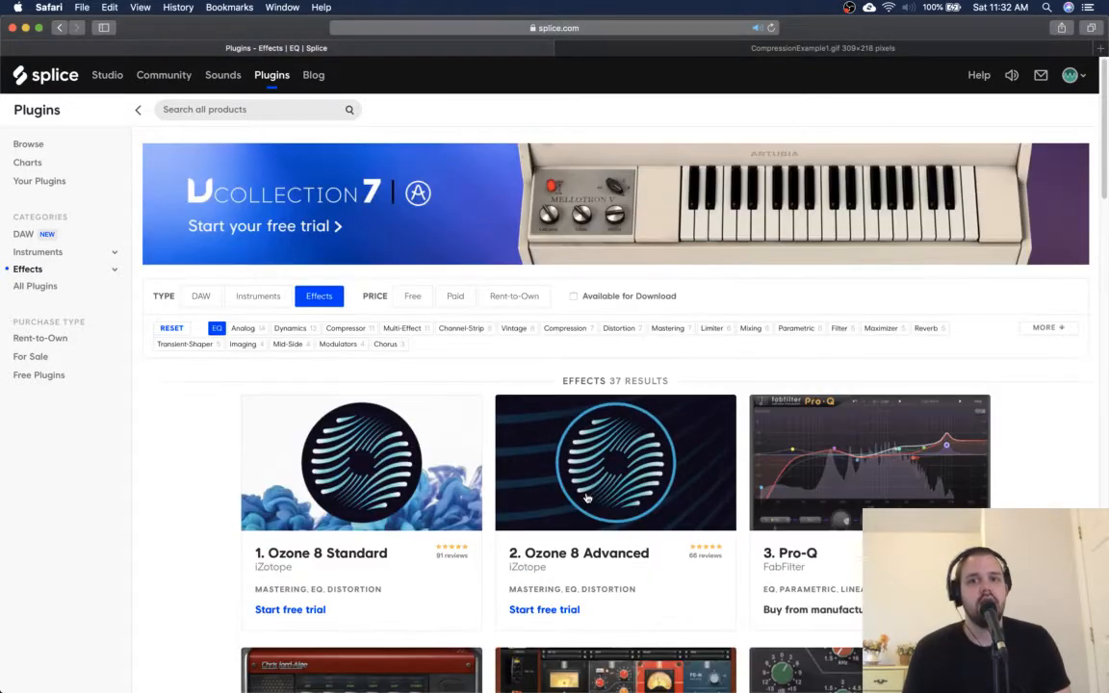
{"action": "left_click", "coordinate": [411, 297]}
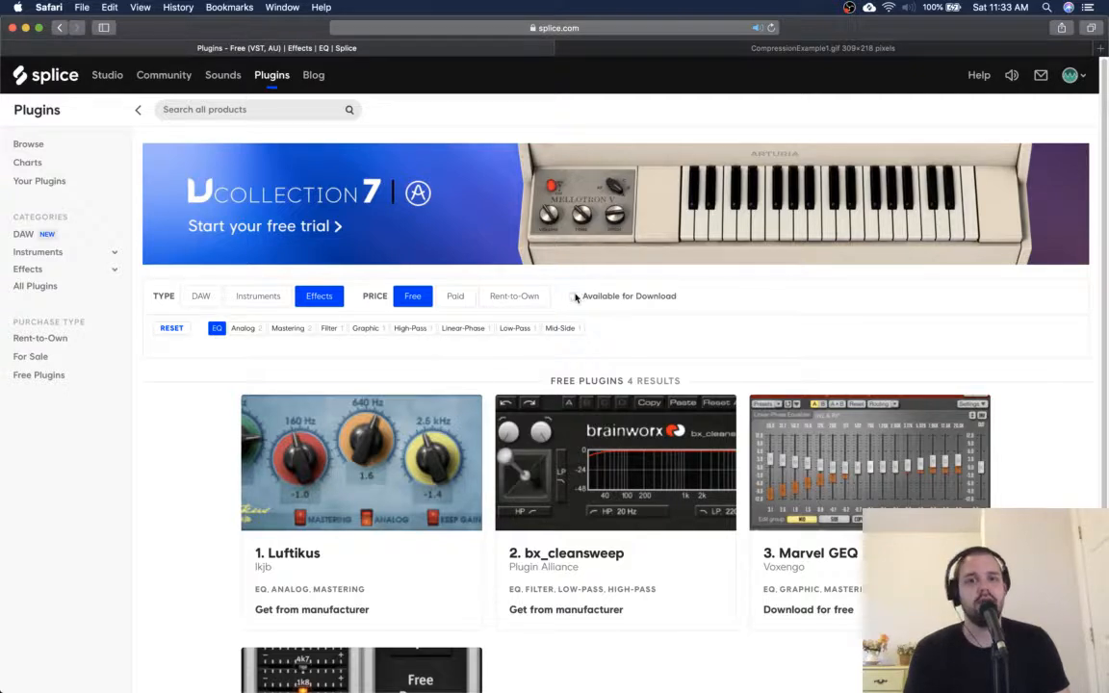
{"action": "left_click", "coordinate": [574, 296]}
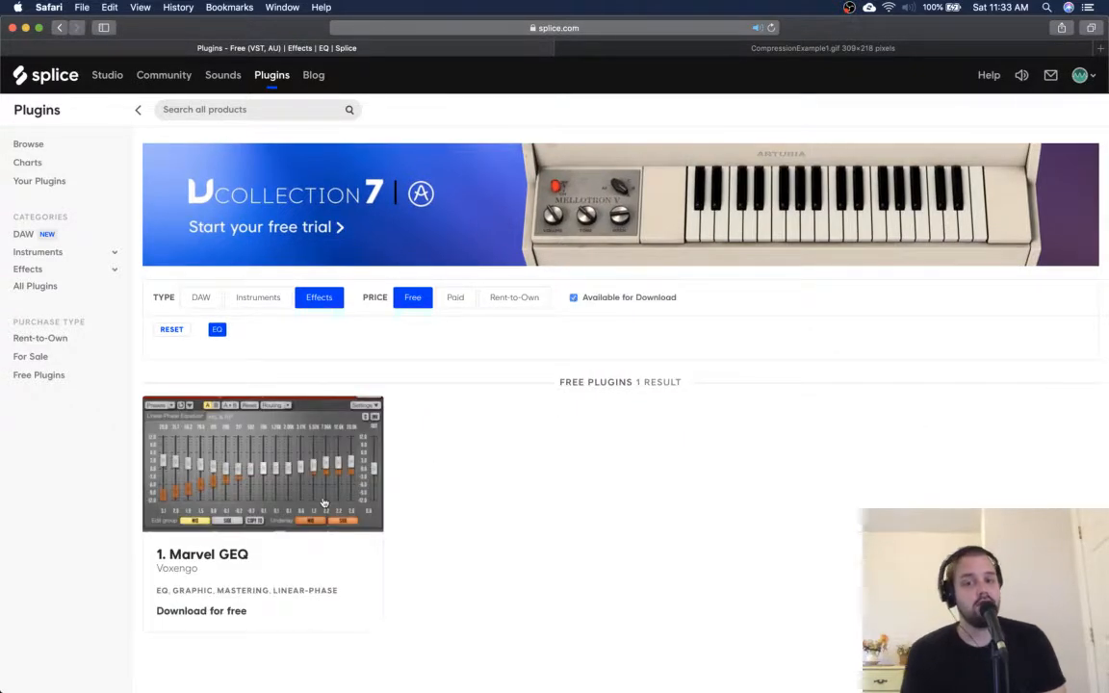
{"action": "left_click", "coordinate": [217, 558]}
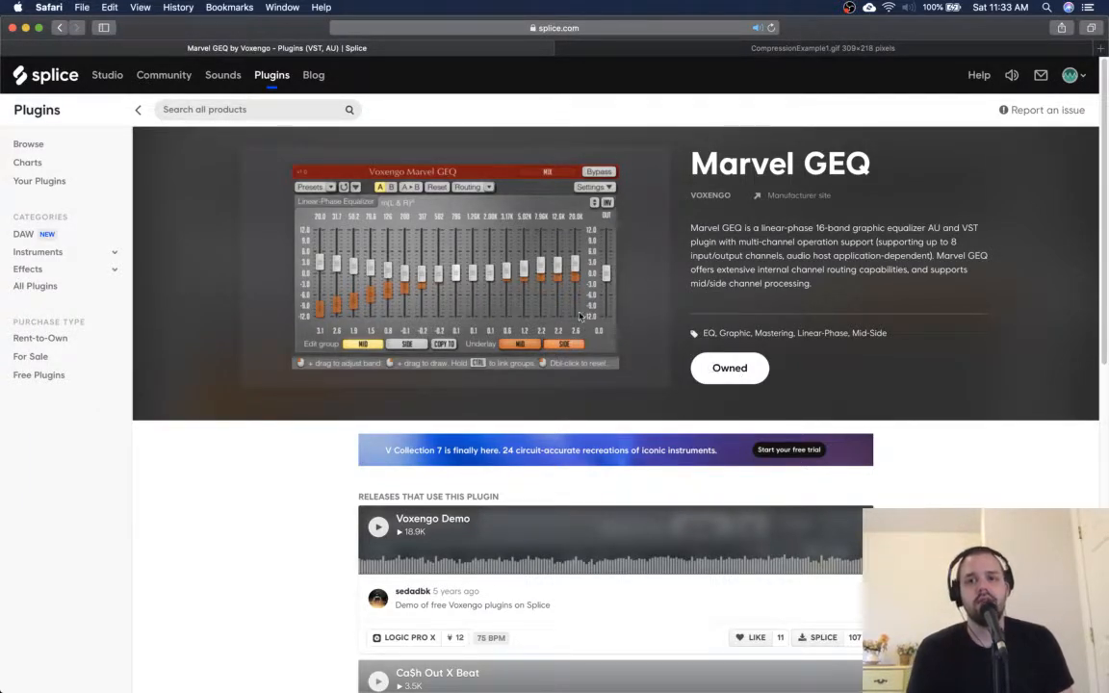
- Return to the Effects category and filter it to free Dynamics plugins available for download
{"action": "left_click", "coordinate": [75, 274]}
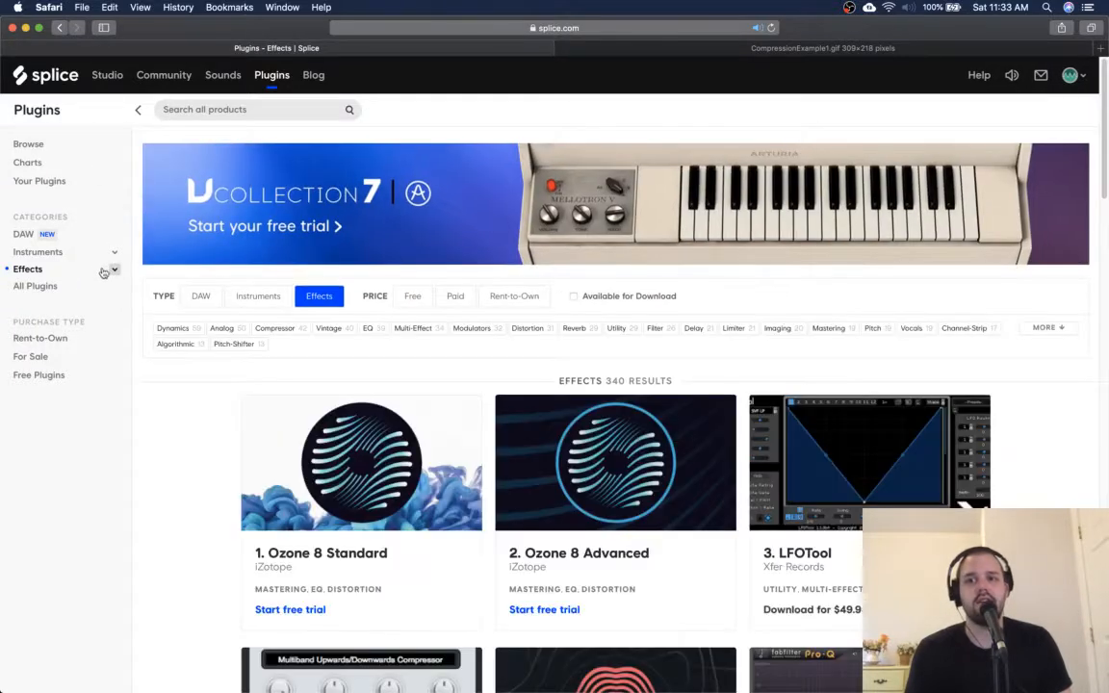
{"action": "left_click", "coordinate": [113, 272]}
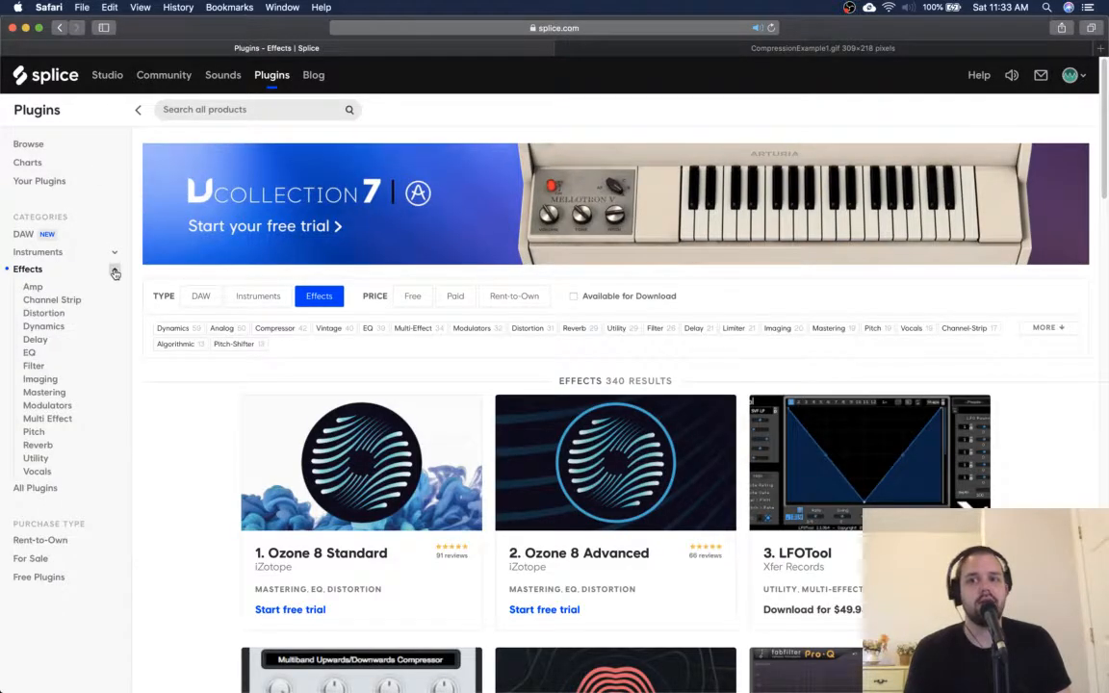
{"action": "left_click", "coordinate": [56, 328]}
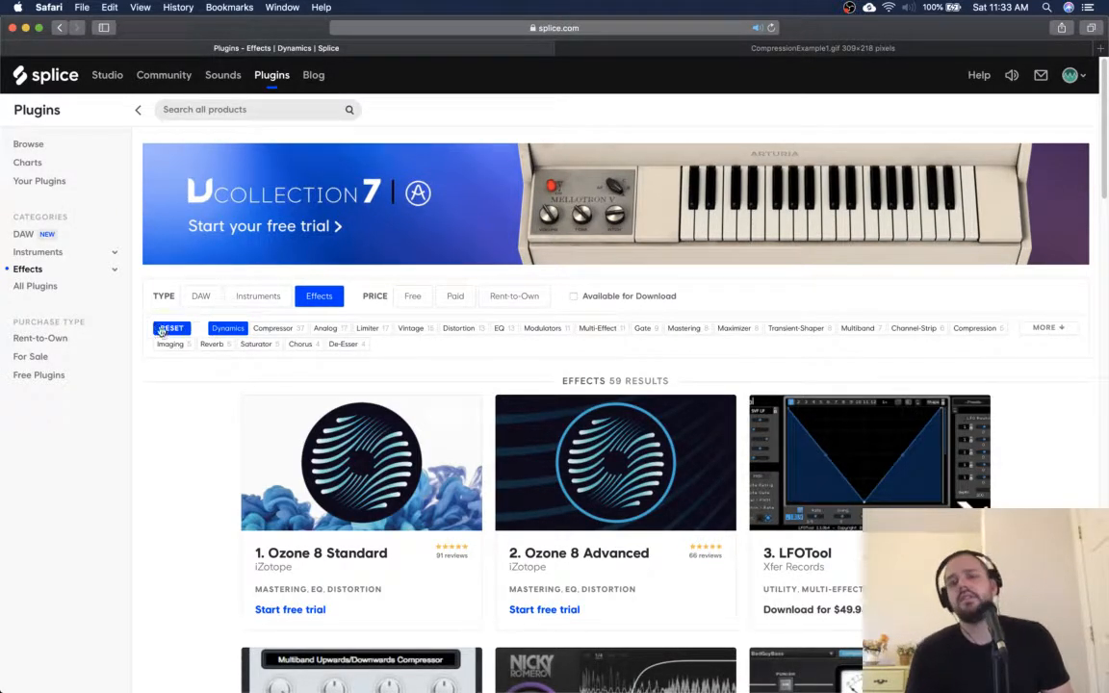
{"action": "left_click", "coordinate": [413, 298]}
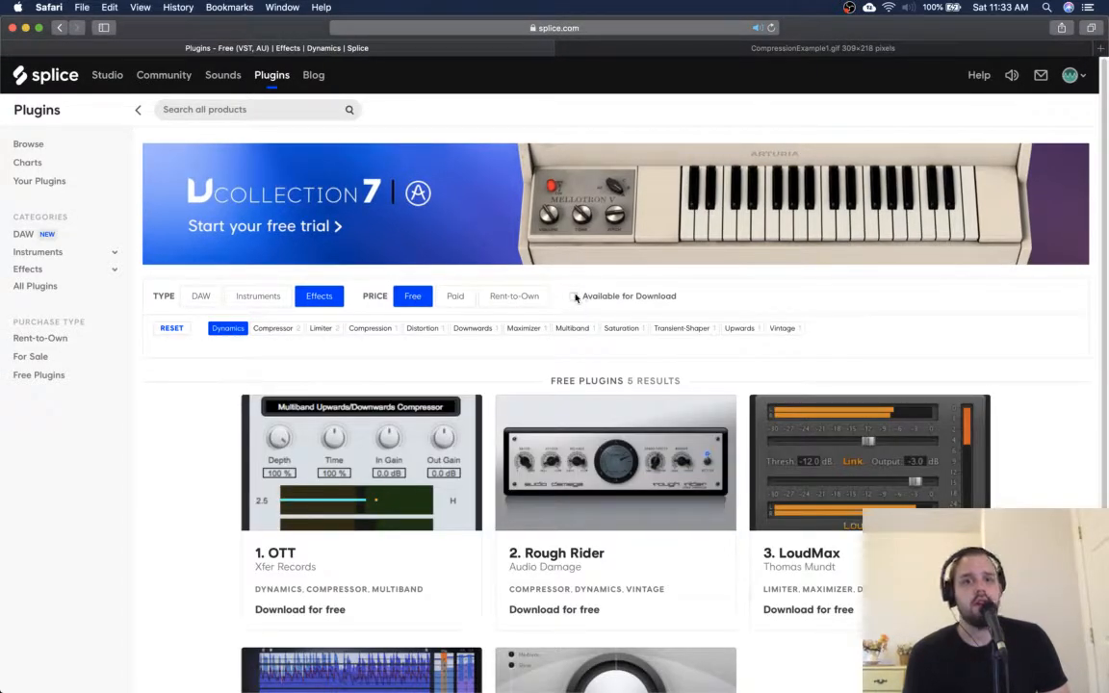
{"action": "left_click", "coordinate": [575, 297]}
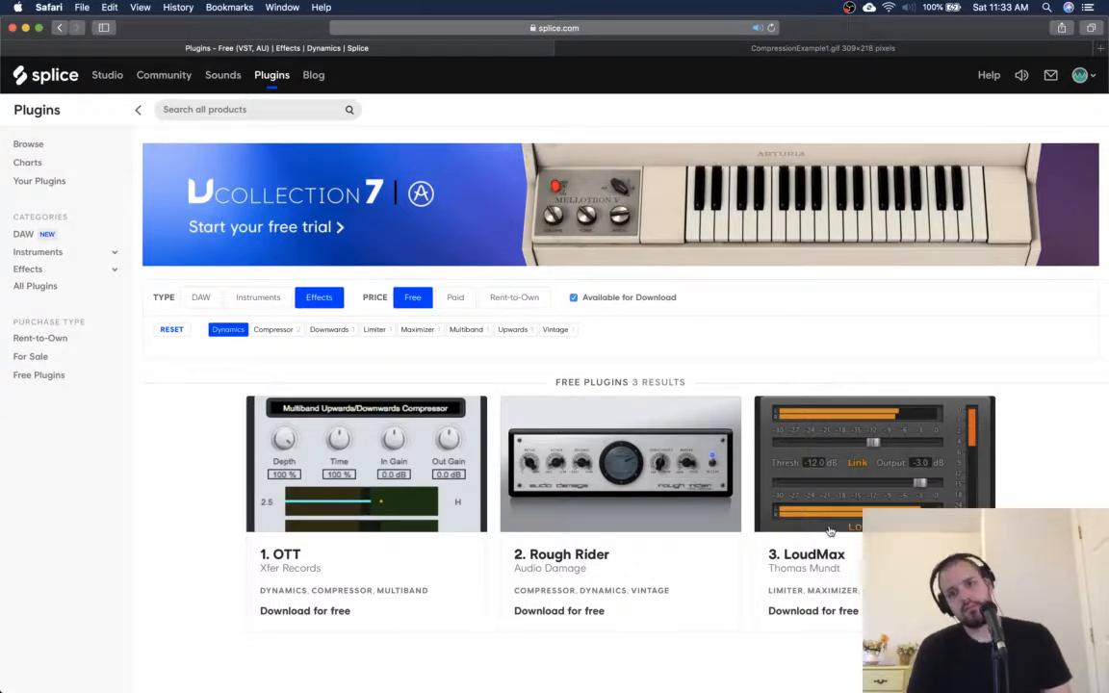
- Minimize Safari to return to OBS, and open the Mic/Aux filters to review the Noise Gate settings
{"action": "left_click", "coordinate": [26, 28]}
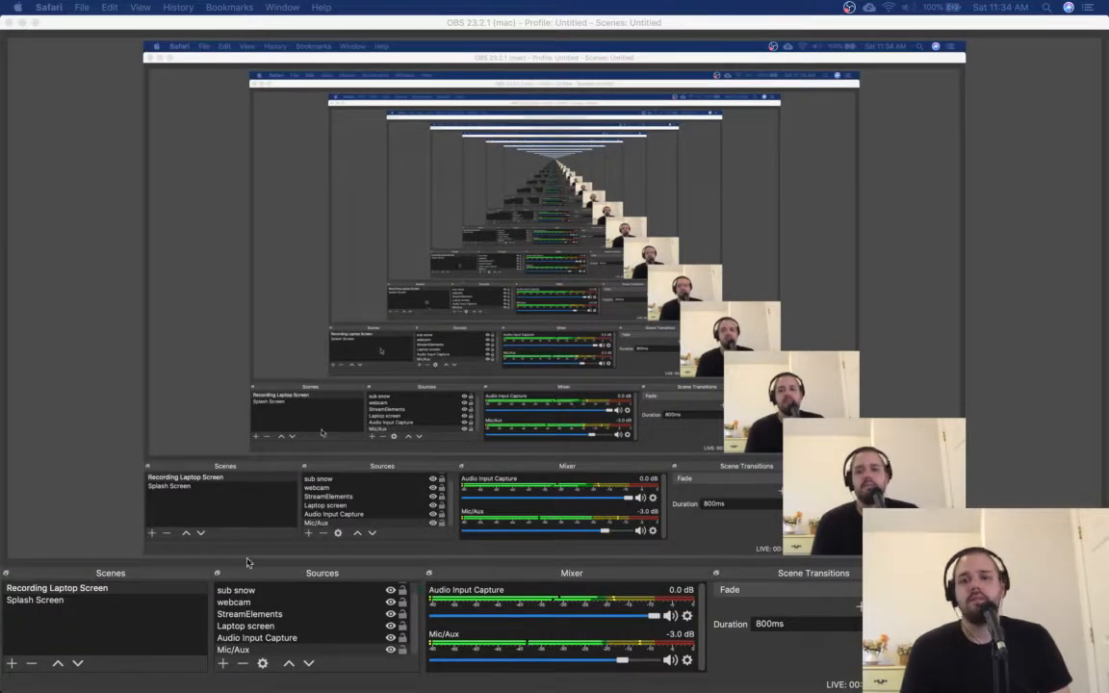
{"action": "left_click", "coordinate": [256, 650]}
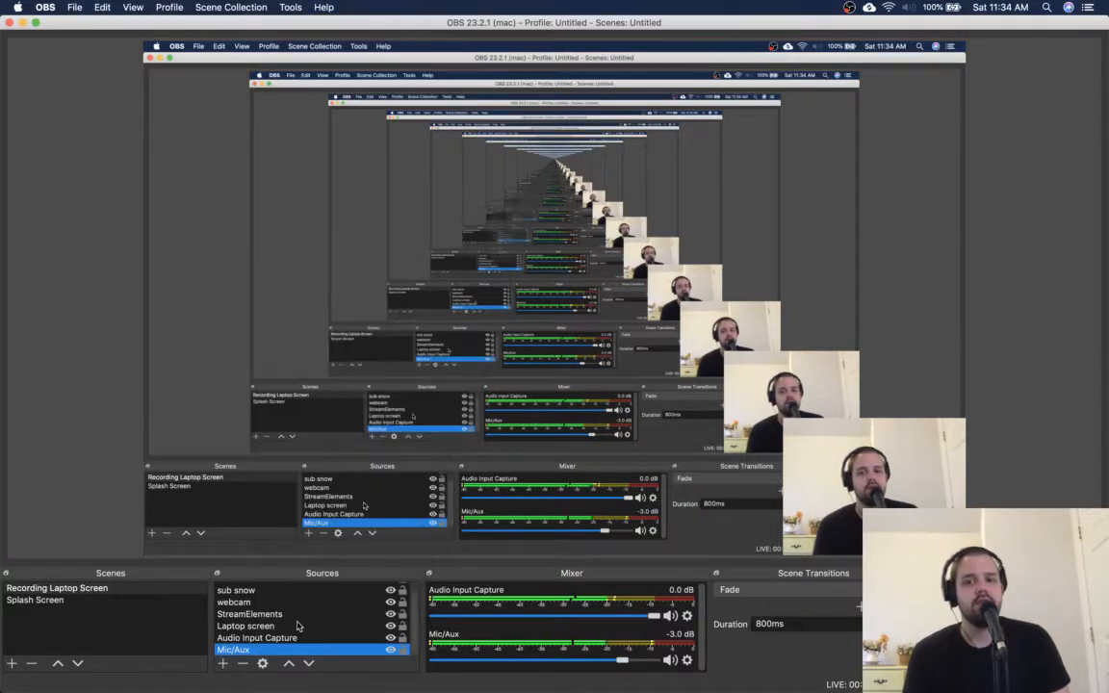
{"action": "right_click", "coordinate": [254, 650]}
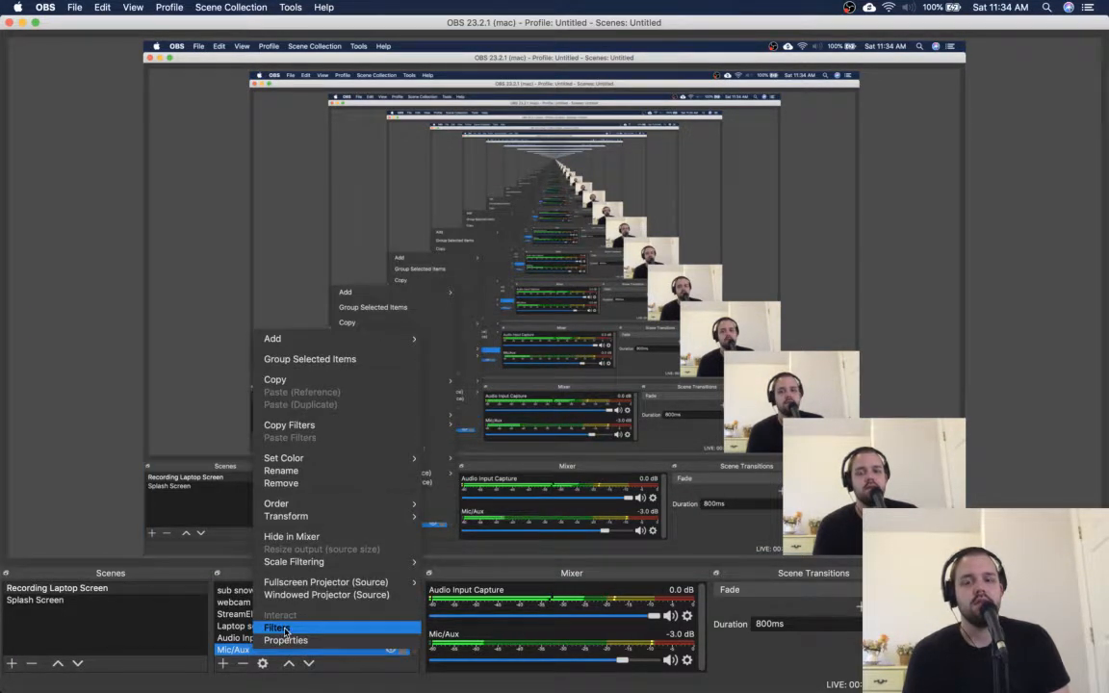
{"action": "left_click", "coordinate": [285, 629]}
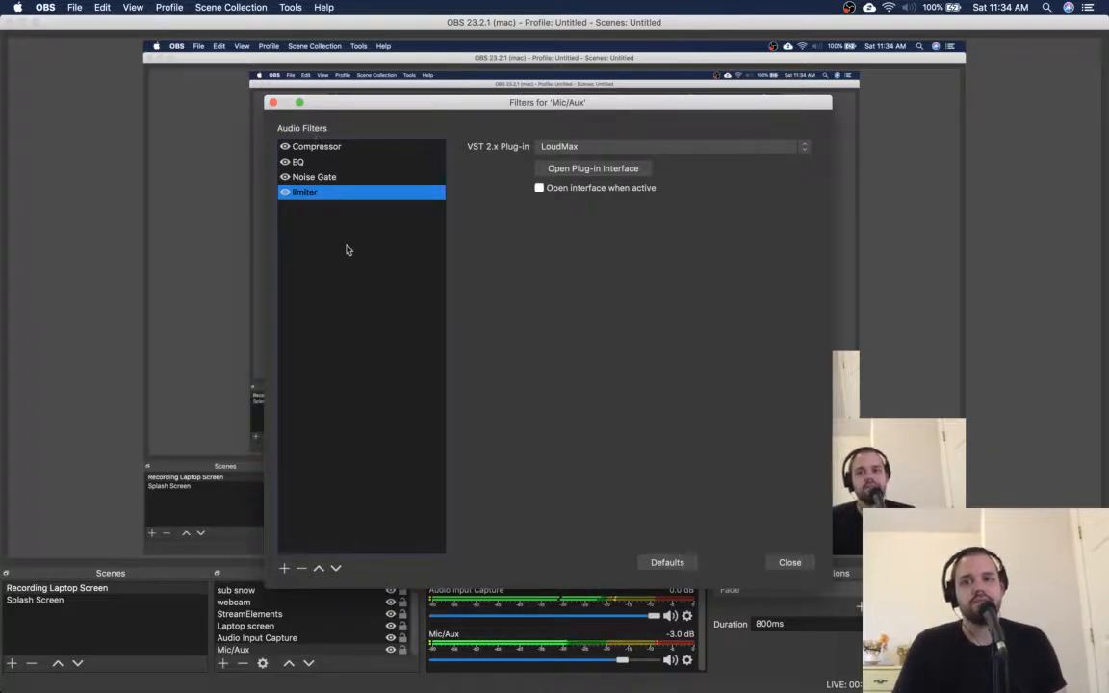
{"action": "left_click", "coordinate": [301, 175]}
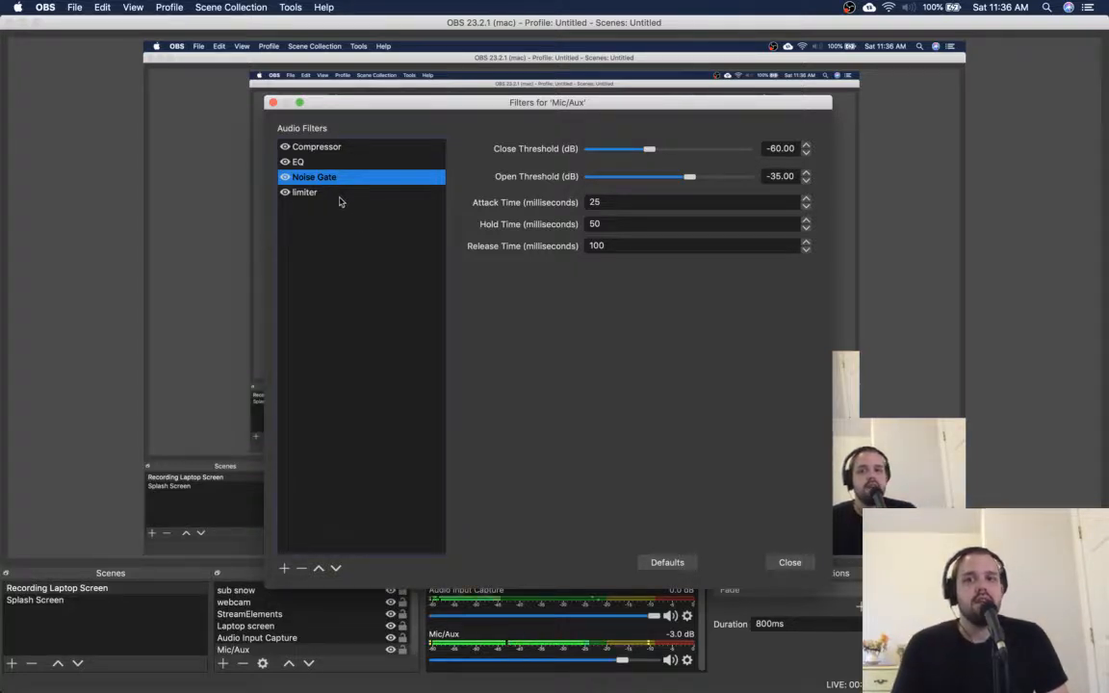
- Open the Compressor filter's RoughRider plug-in interface and place its window over the middle of the filters dialog
{"action": "left_click", "coordinate": [327, 149]}
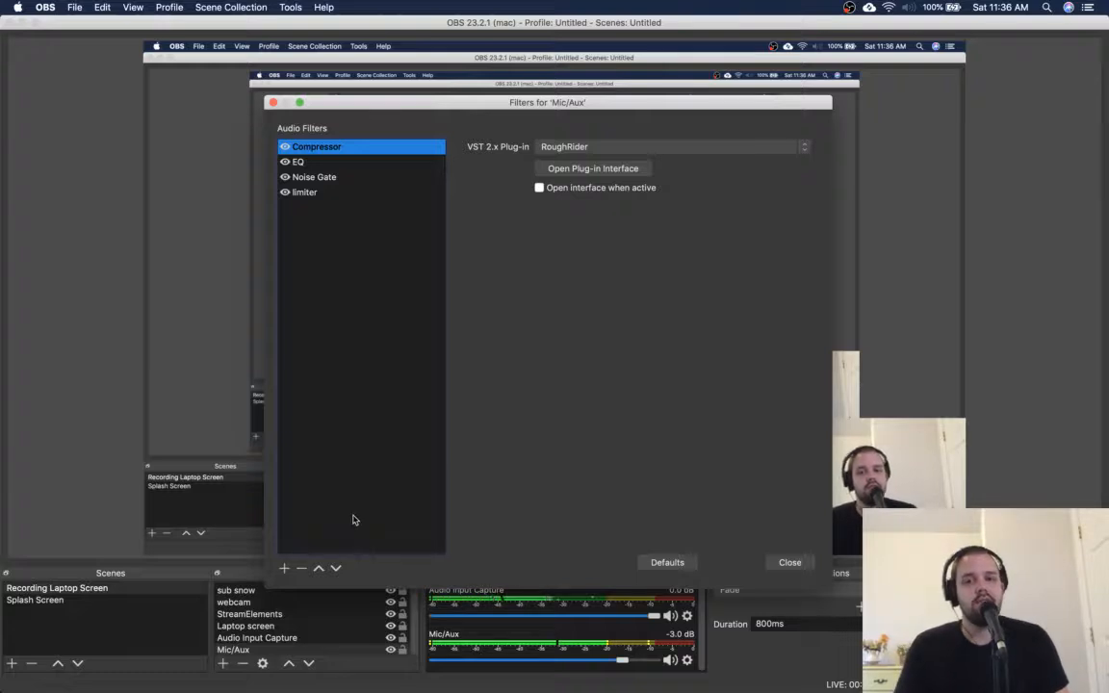
{"action": "left_click", "coordinate": [285, 568]}
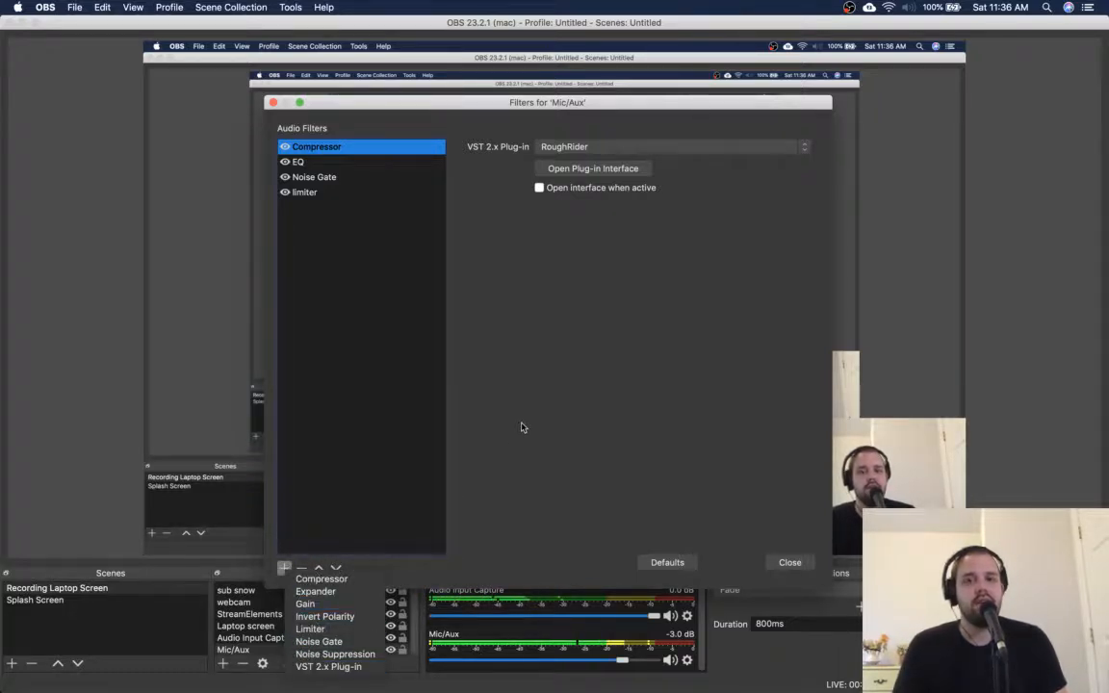
{"action": "left_click", "coordinate": [614, 102]}
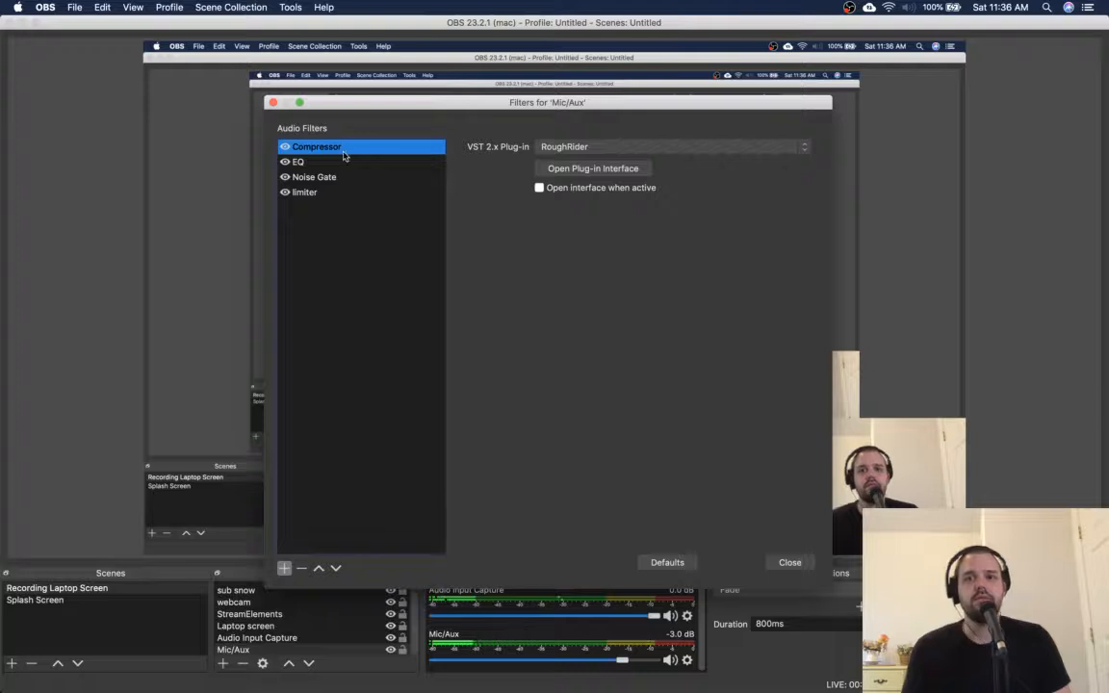
{"action": "left_click", "coordinate": [593, 168]}
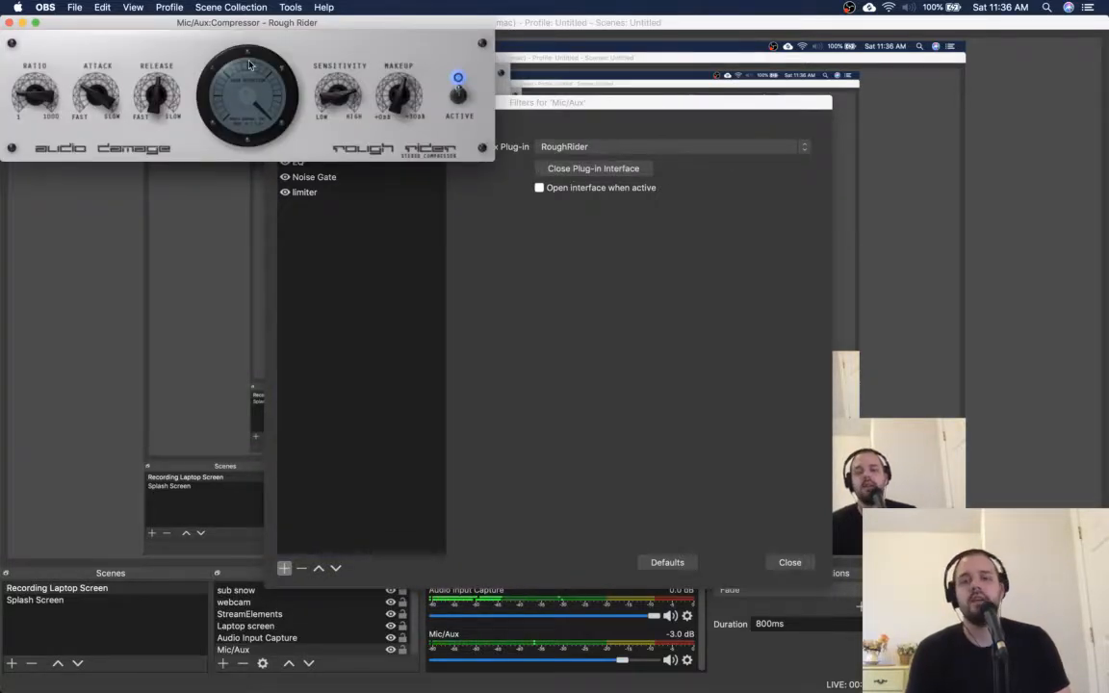
{"action": "left_click_drag", "start_coordinate": [146, 27], "coordinate": [458, 236]}
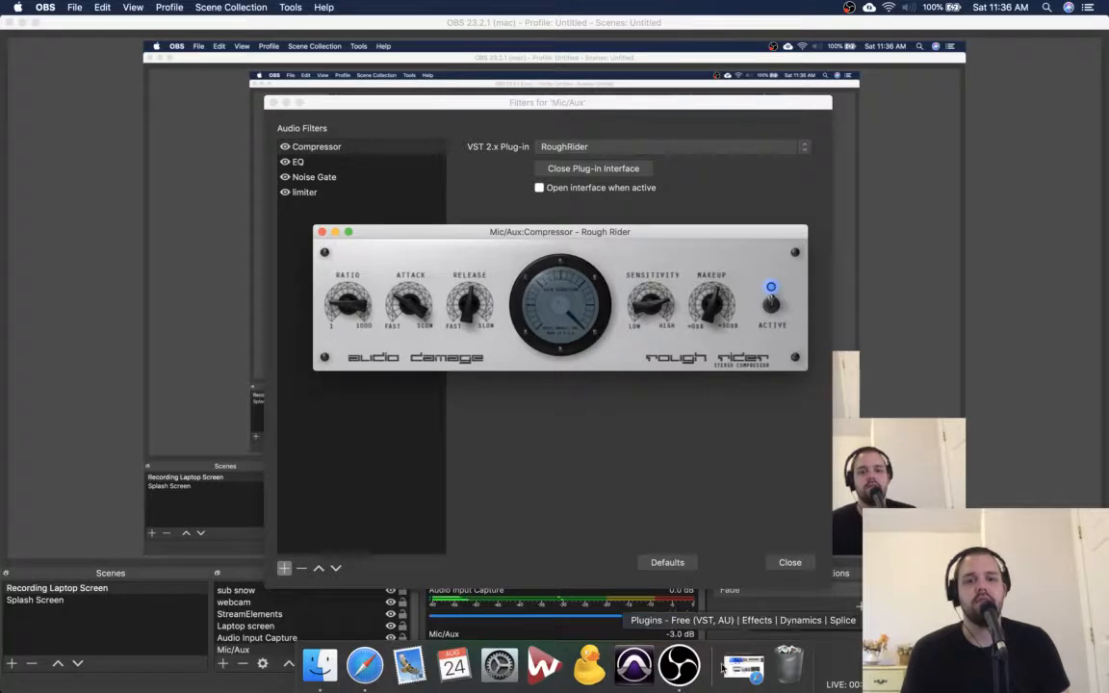
- Switch to Safari to examine the CompressionExample1.gif waveform comparison, and return to OBS
{"action": "left_click", "coordinate": [723, 668]}
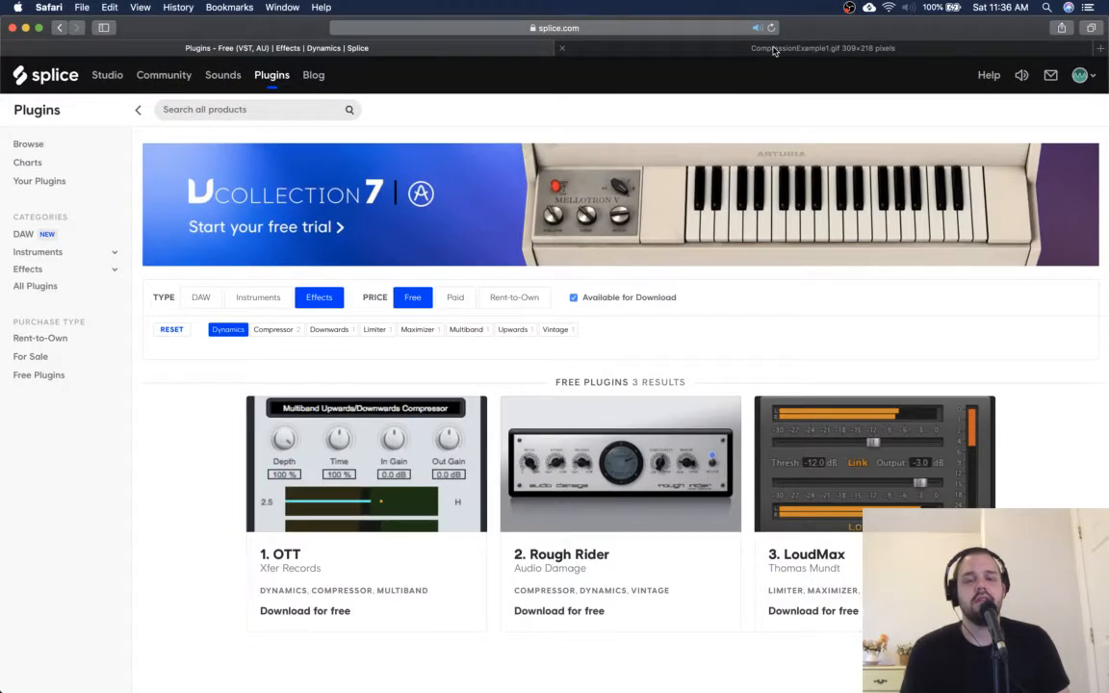
{"action": "left_click", "coordinate": [773, 50]}
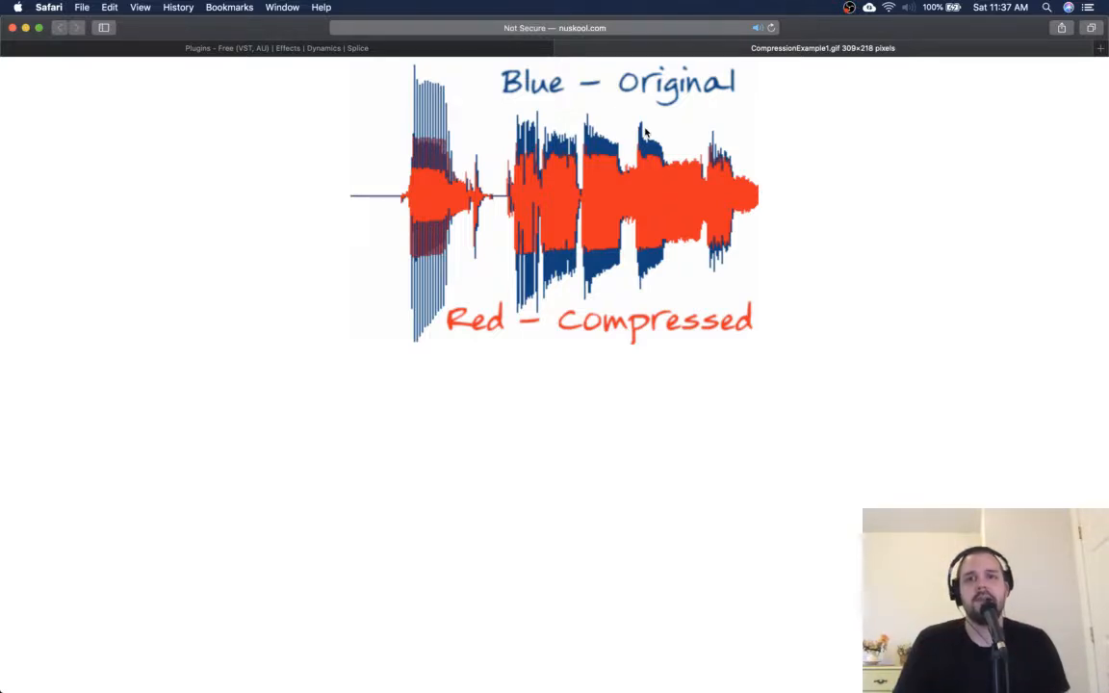
{"action": "left_click", "coordinate": [25, 27]}
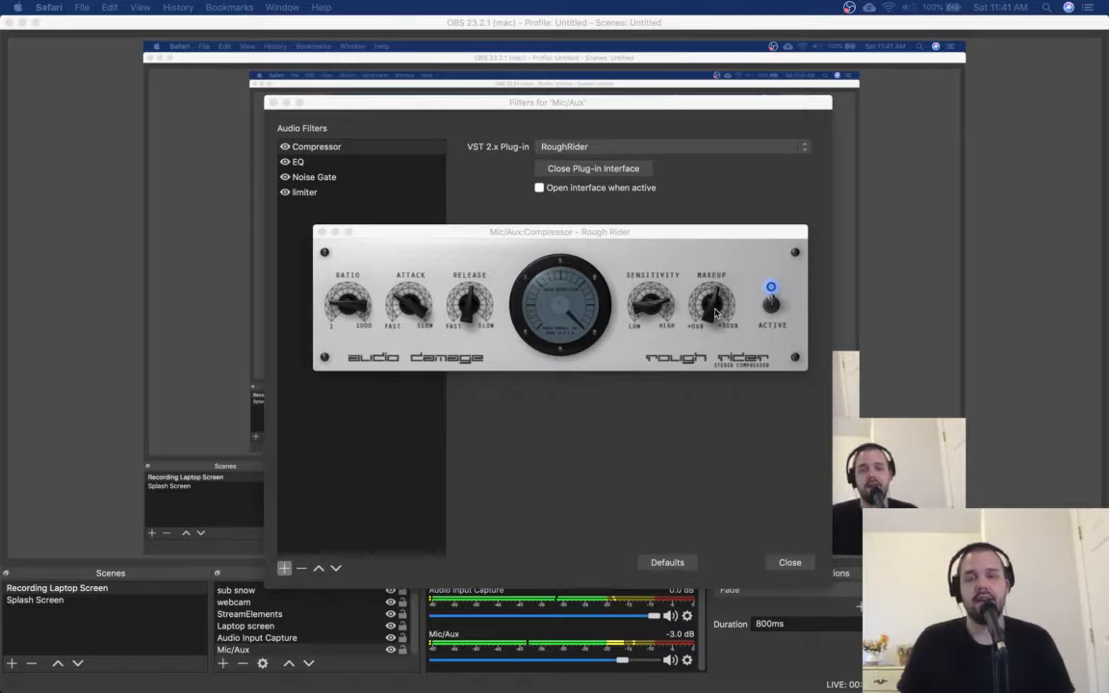
- Close the Rough Rider window and open the EQ filter's Marvel GEQ plug-in interface
{"action": "left_click", "coordinate": [322, 232]}
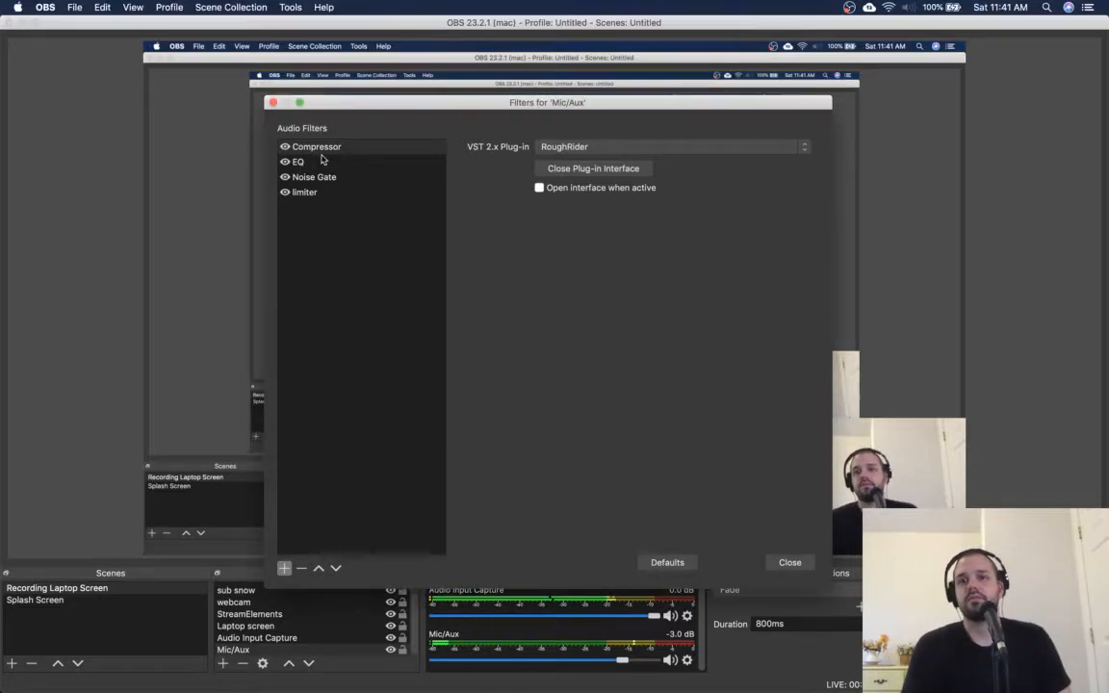
{"action": "left_click", "coordinate": [304, 163]}
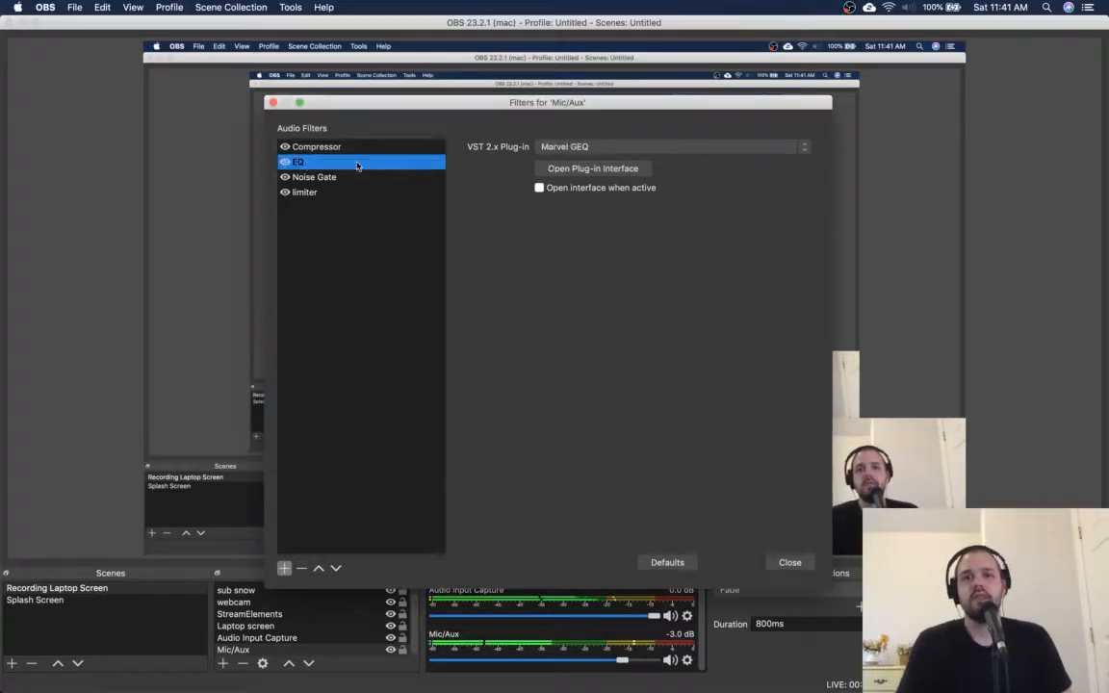
{"action": "left_click", "coordinate": [603, 178]}
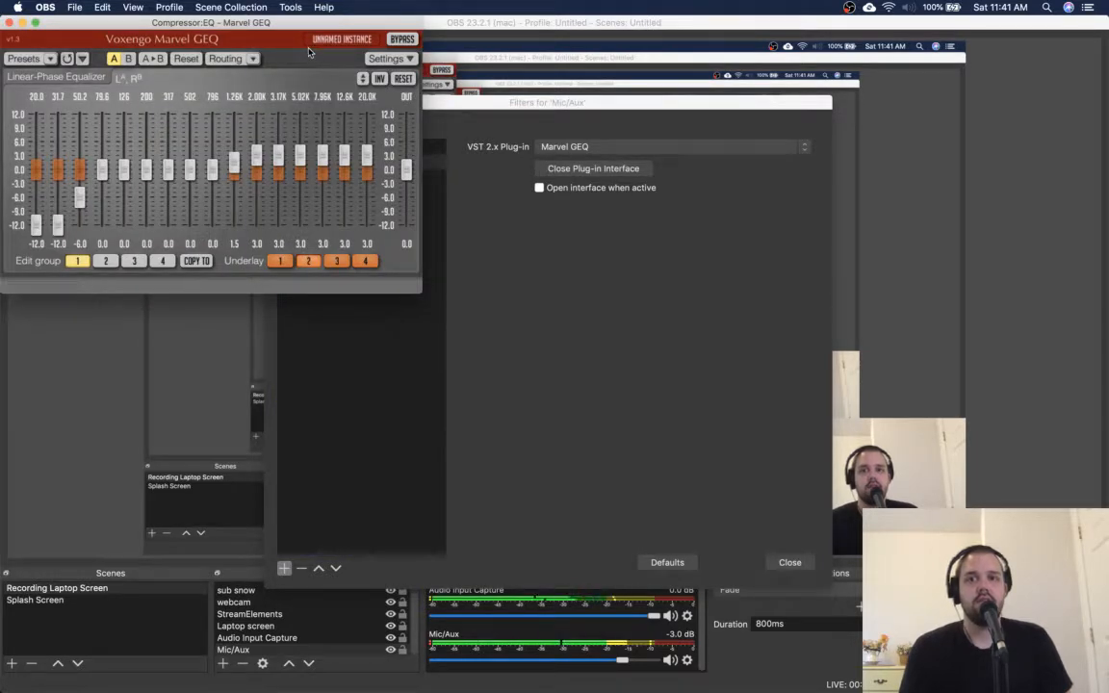
- Place the Marvel GEQ window over the middle of the filters dialog, examine its equalizer bands, and close it
{"action": "left_click_drag", "start_coordinate": [255, 28], "coordinate": [579, 170]}
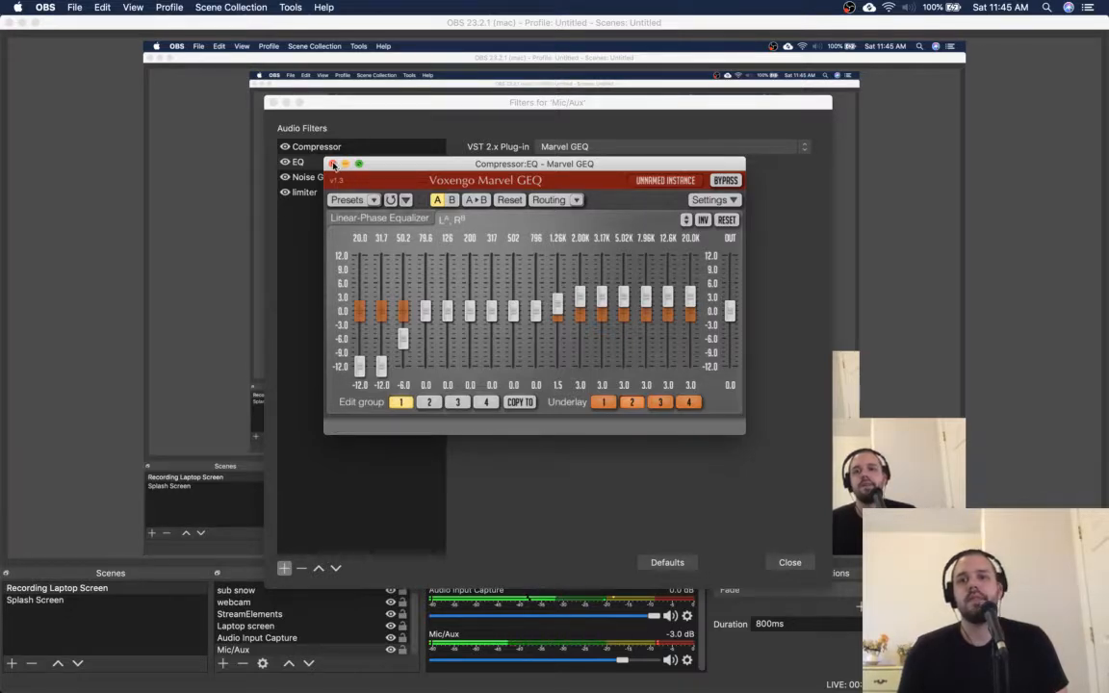
{"action": "left_click", "coordinate": [333, 164]}
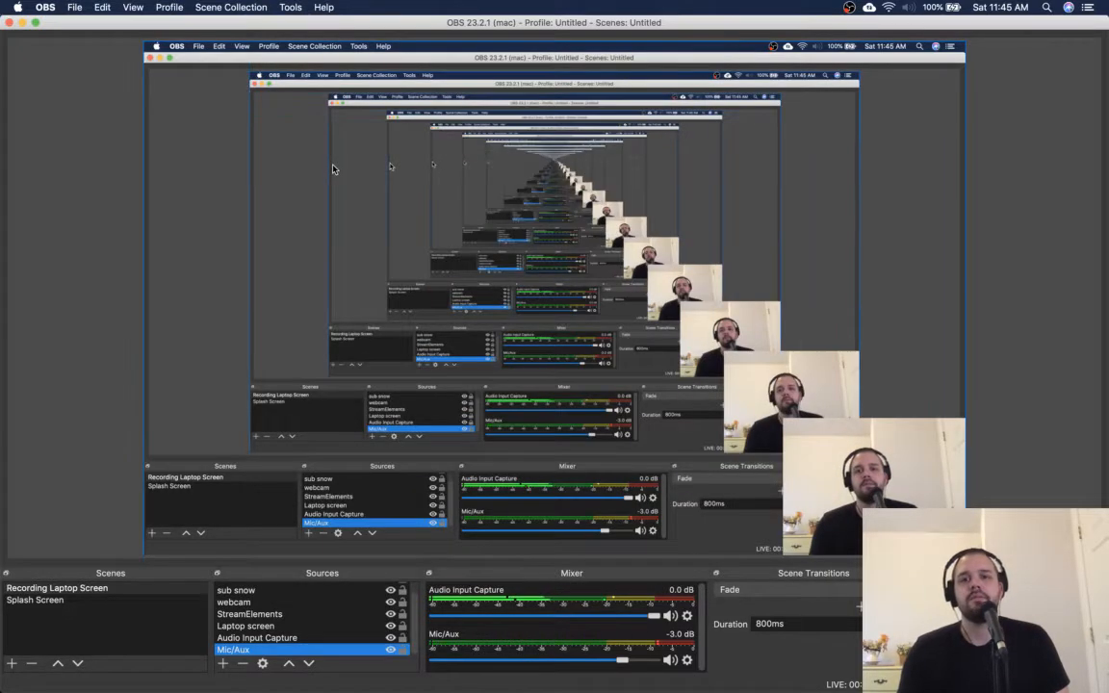
- Reopen the filters of the Mic/Aux source and review the Noise Gate thresholds and timing settings
{"action": "right_click", "coordinate": [248, 648]}
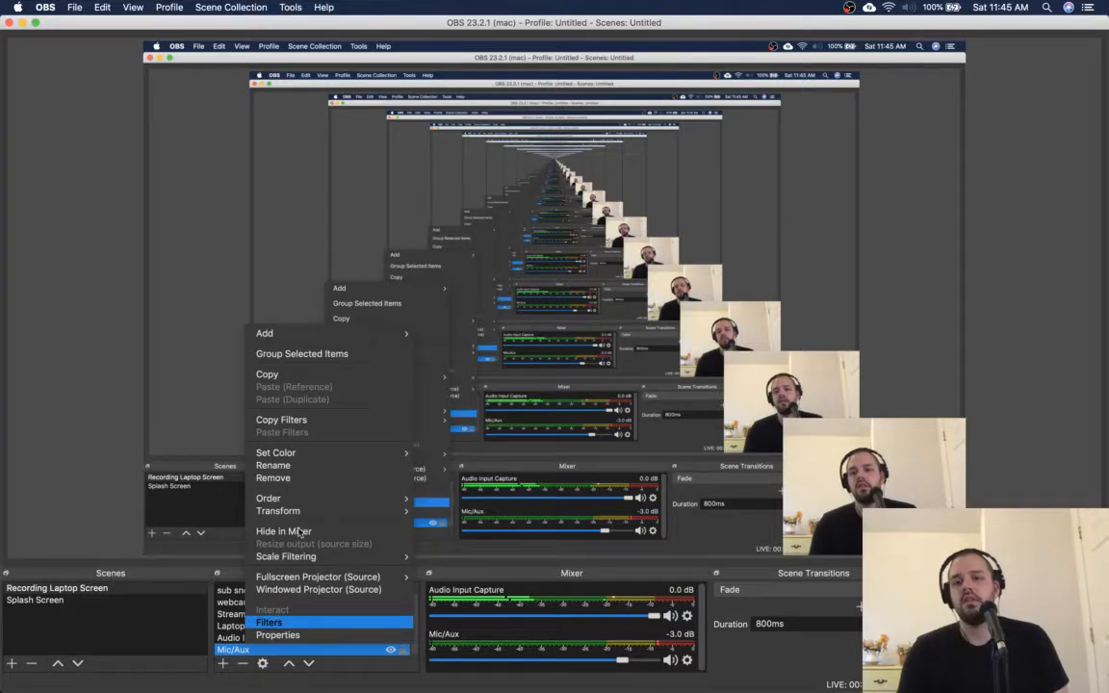
{"action": "left_click", "coordinate": [272, 621]}
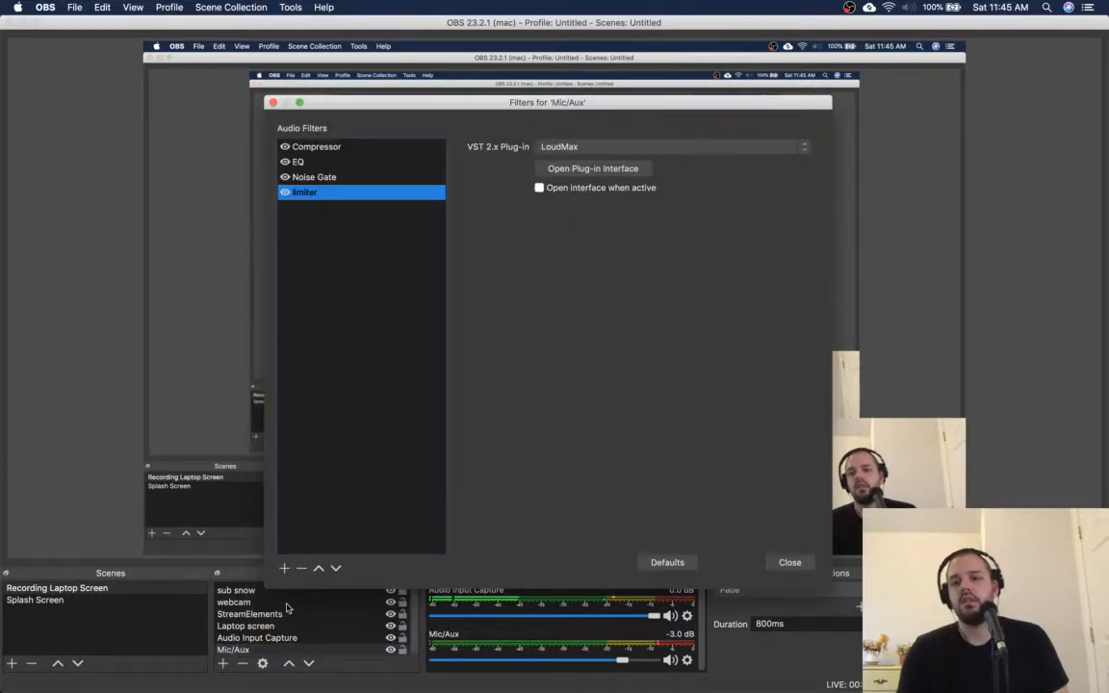
{"action": "left_click", "coordinate": [341, 177]}
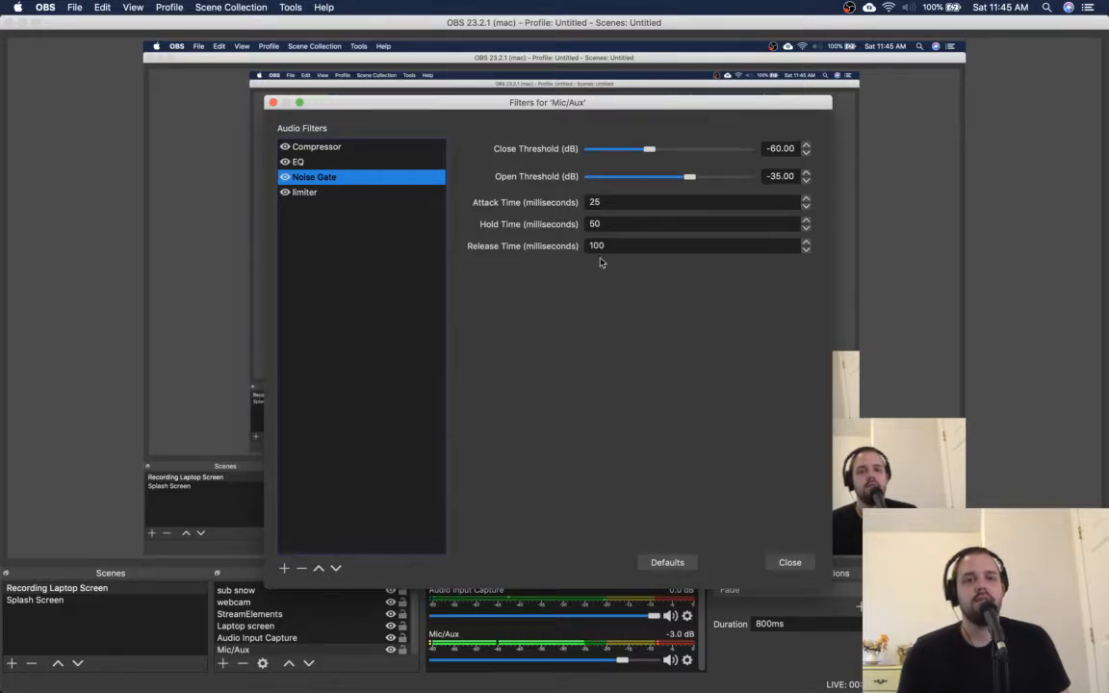
- Open the limiter filter's LoudMax interface over the filters dialog, examine its threshold and output settings, and close it
{"action": "left_click", "coordinate": [312, 195]}
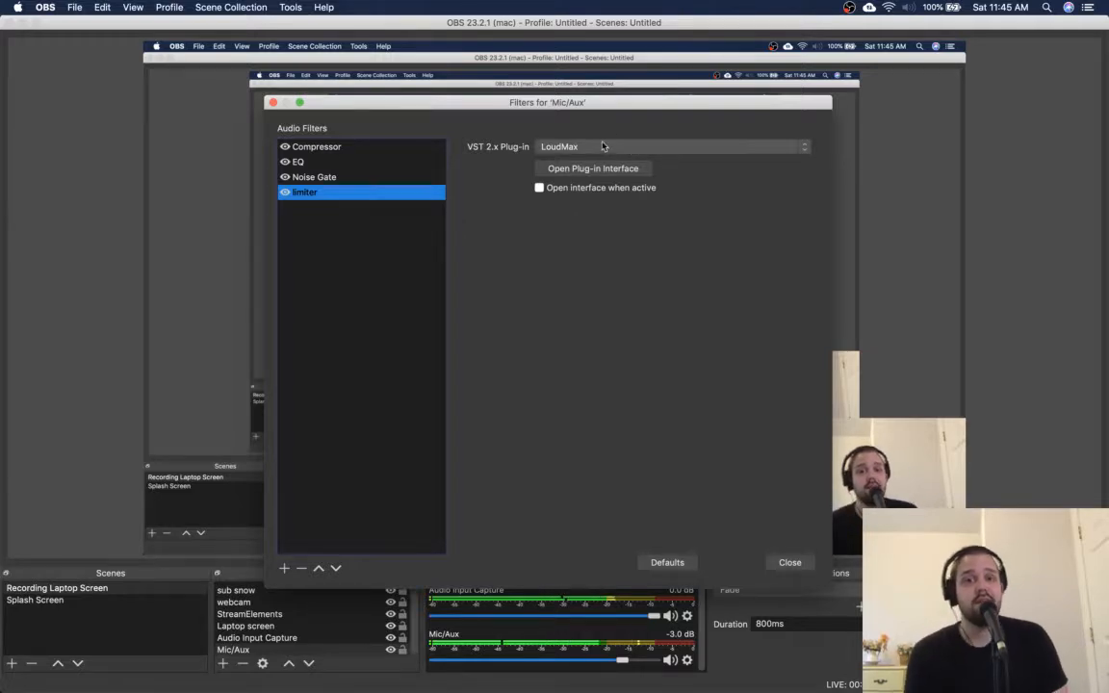
{"action": "left_click", "coordinate": [593, 169]}
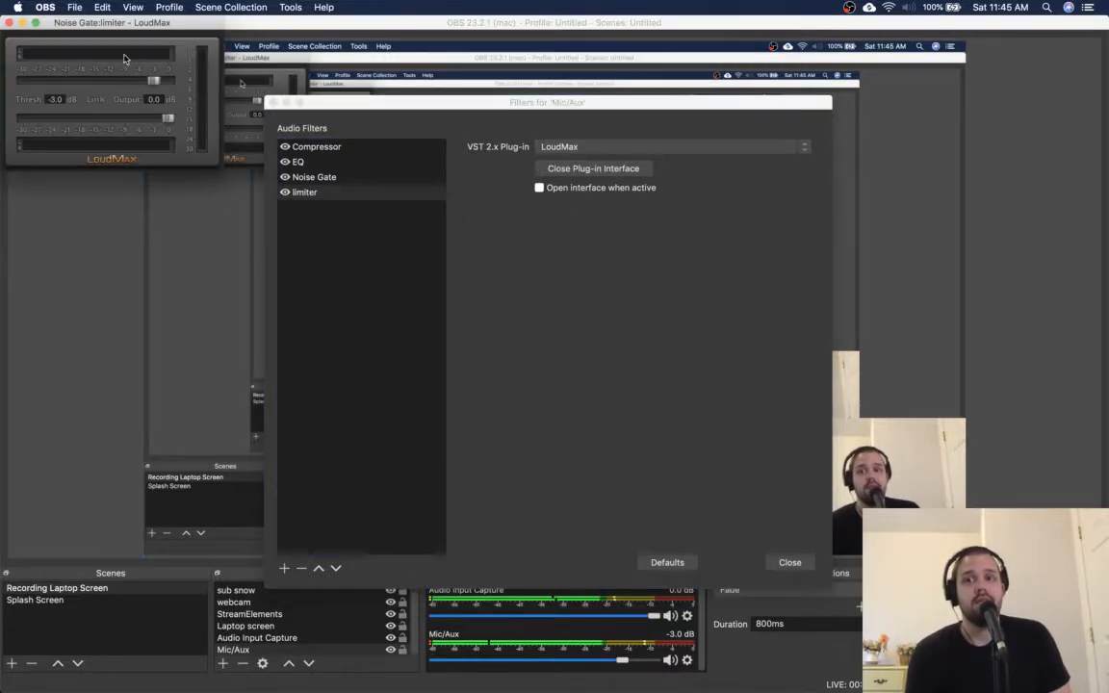
{"action": "left_click_drag", "start_coordinate": [106, 38], "coordinate": [631, 276]}
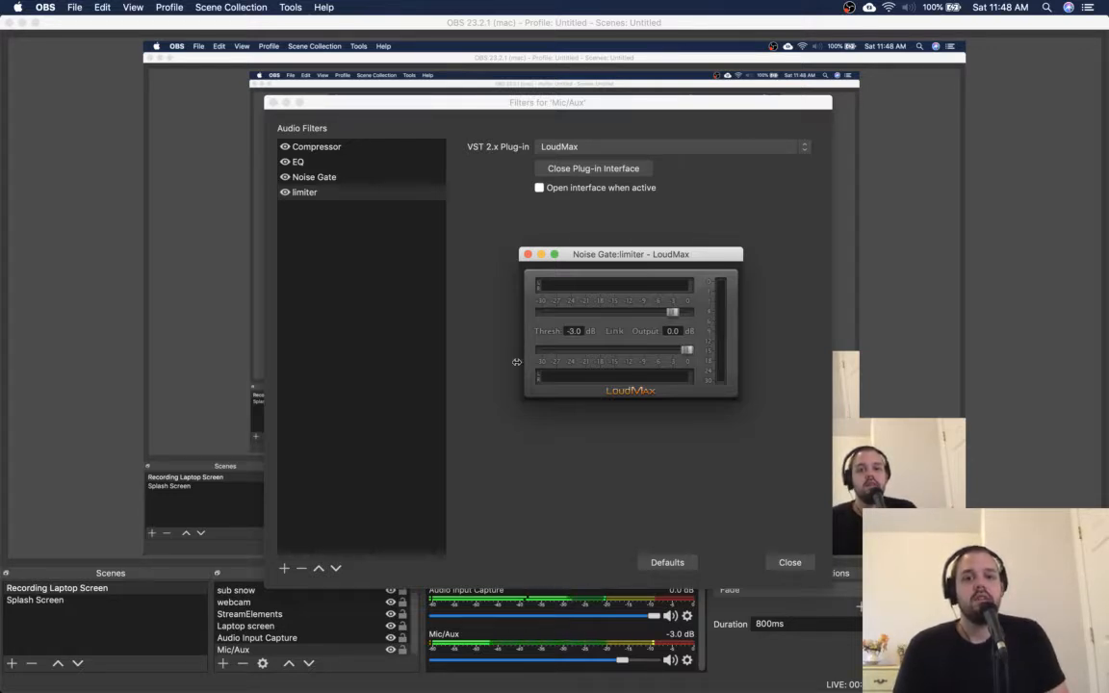
{"action": "left_click_drag", "start_coordinate": [652, 253], "coordinate": [648, 260]}
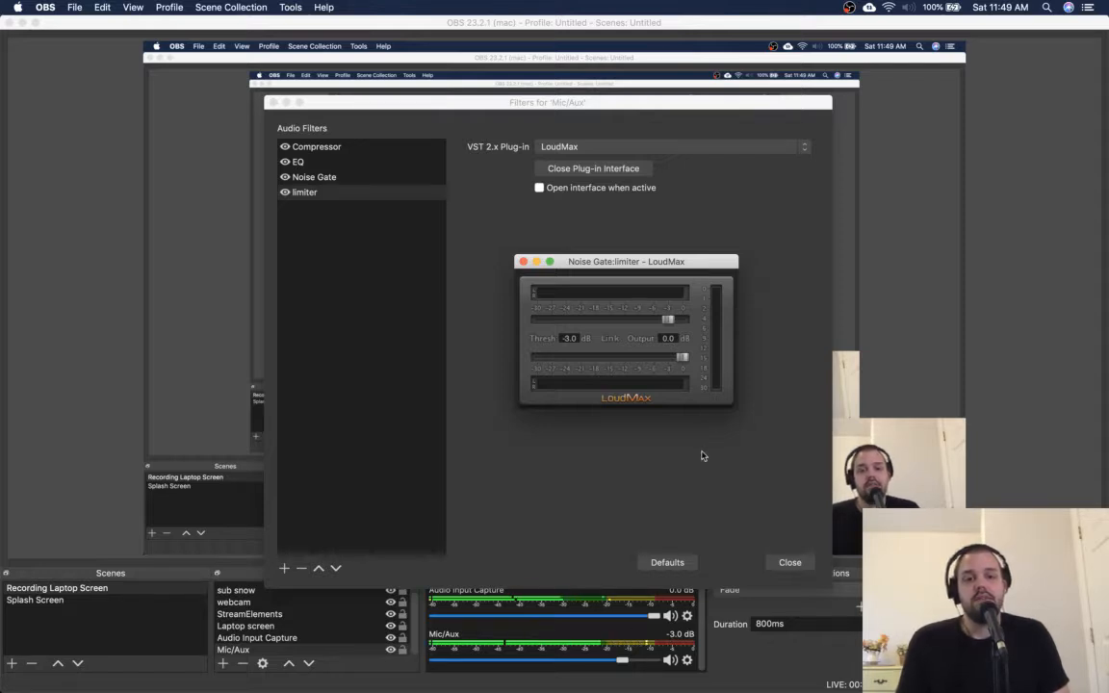
{"action": "left_click", "coordinate": [523, 262]}
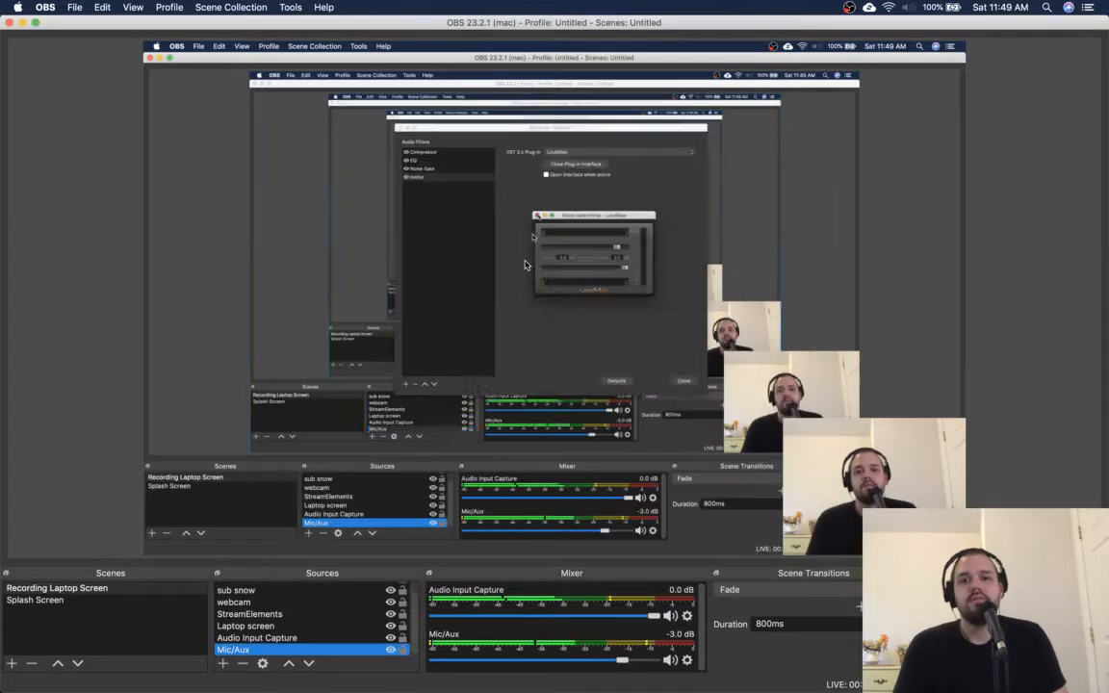
- Reopen the Mic/Aux filters, turn all four off, and re-enable them one by one from Compressor and EQ on to Noise Gate
{"action": "right_click", "coordinate": [294, 647]}
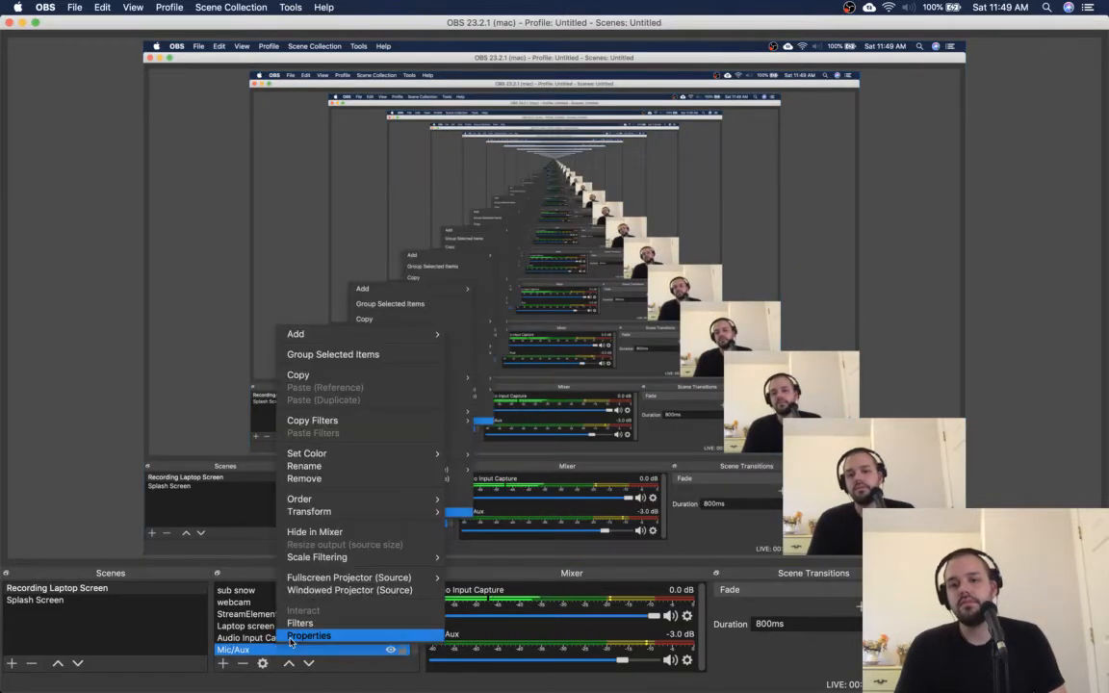
{"action": "left_click", "coordinate": [300, 622]}
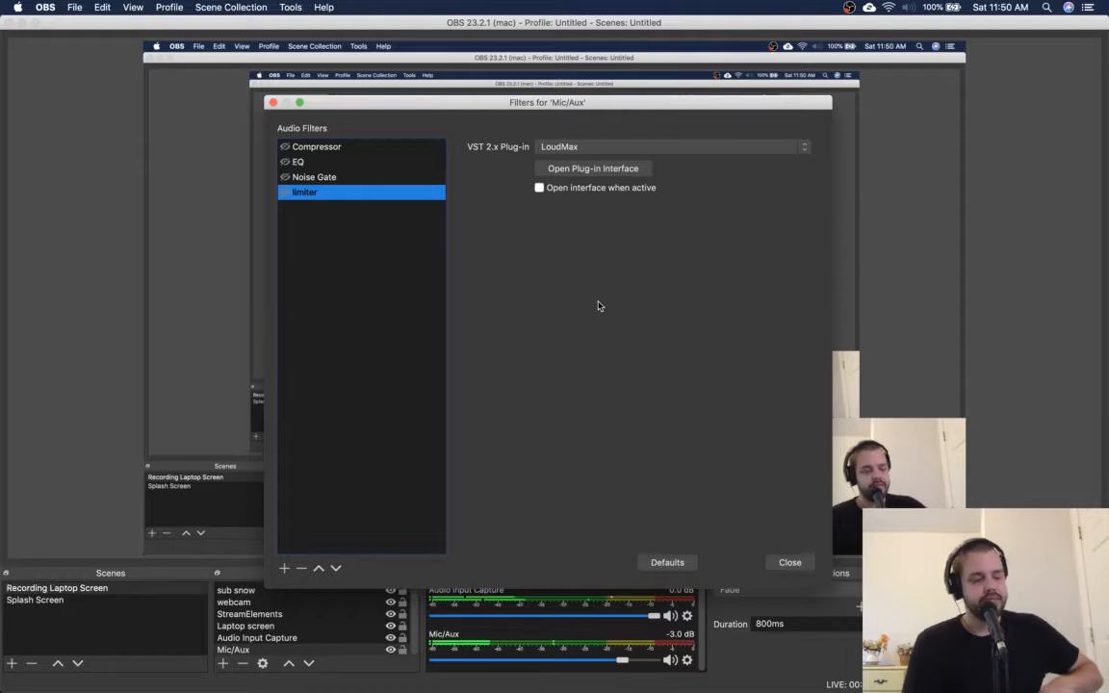
{"action": "left_click", "coordinate": [318, 147]}
{"action": "left_click", "coordinate": [281, 147]}
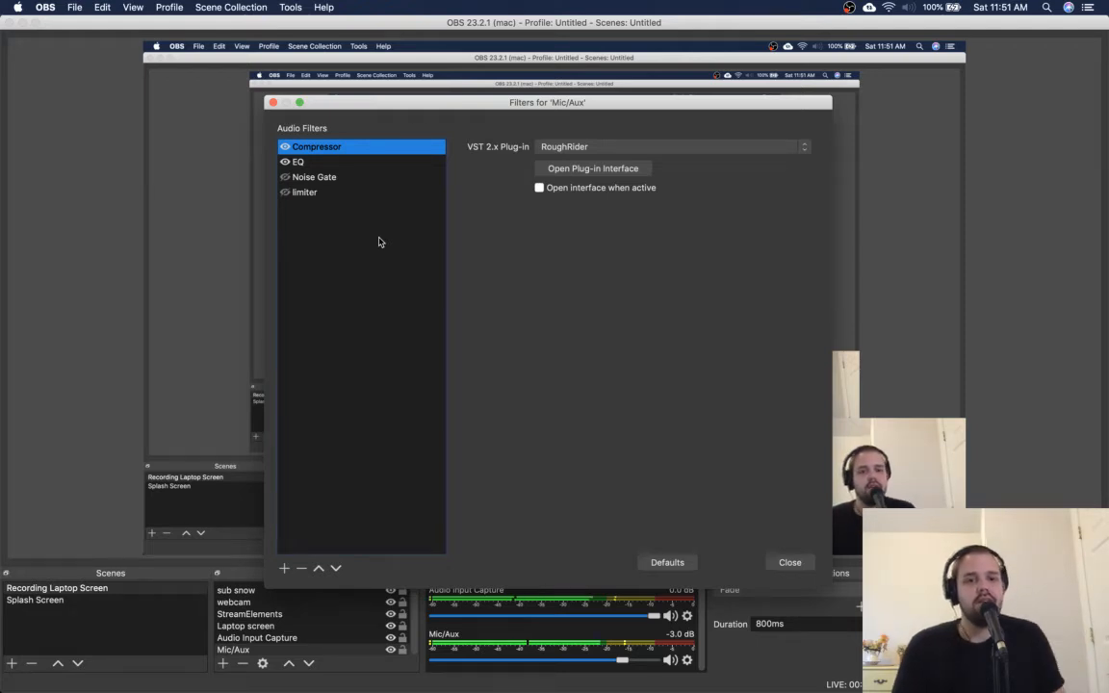
{"action": "left_click", "coordinate": [306, 180]}
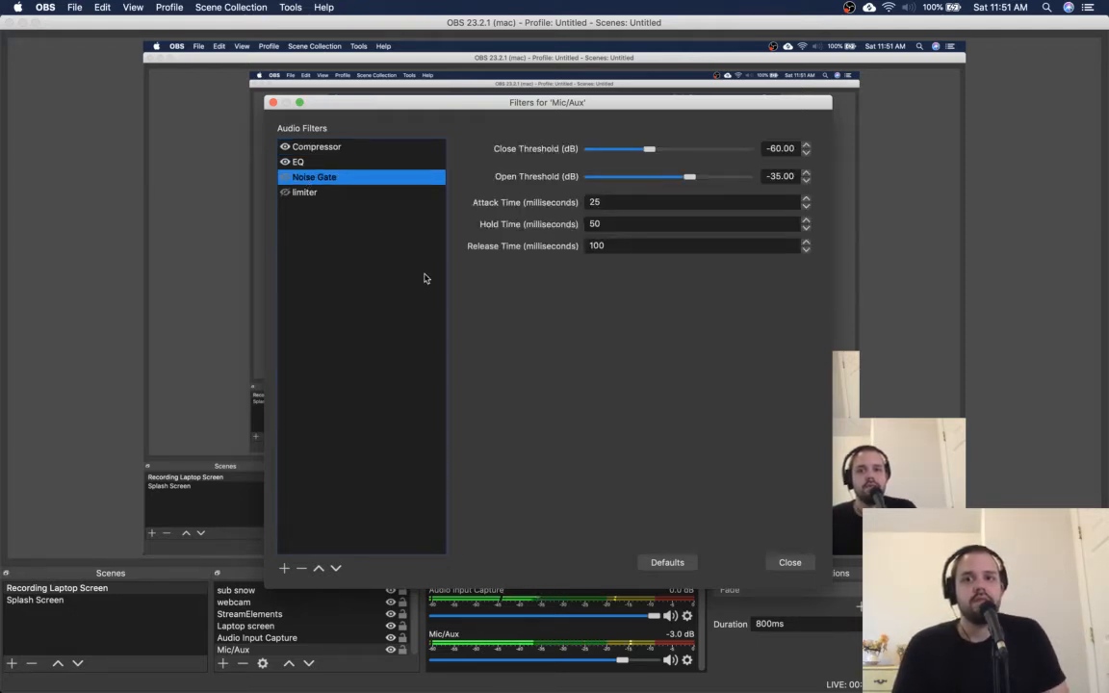